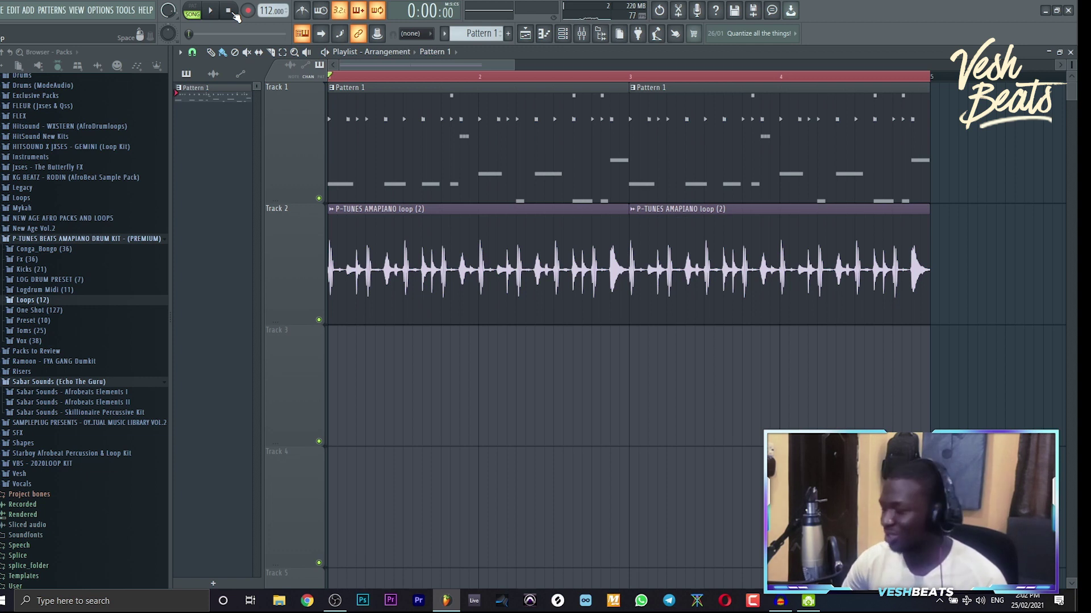
- Audition conga and bongo samples from the Conga_Bongo folder of the P-TUNES BEATS AMAPIANO DRUM KIT, and collapse the folder
click(51, 250)
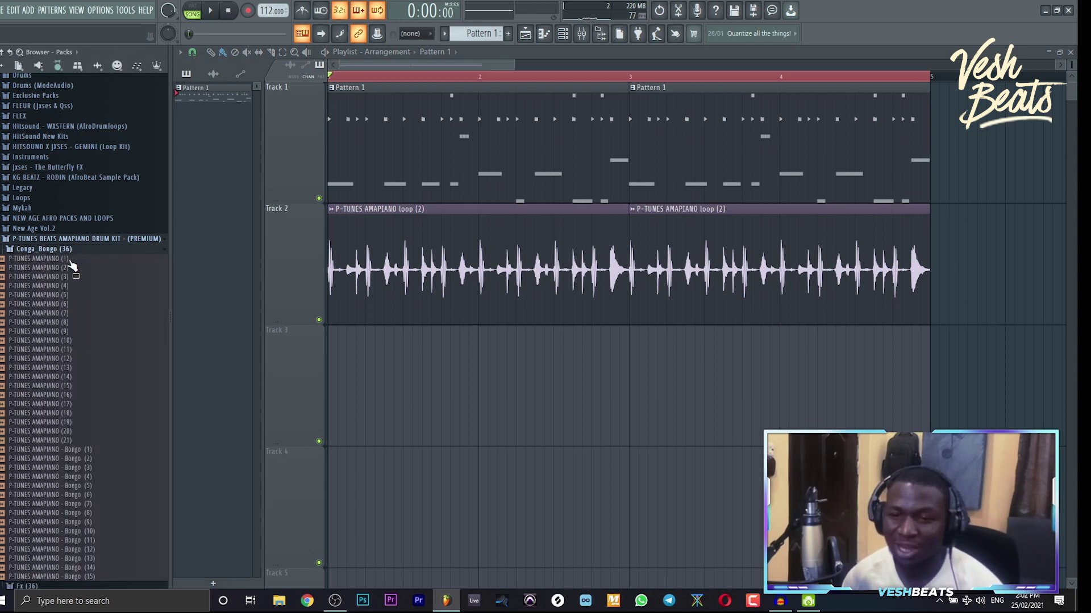
scroll(84, 307, down, 3)
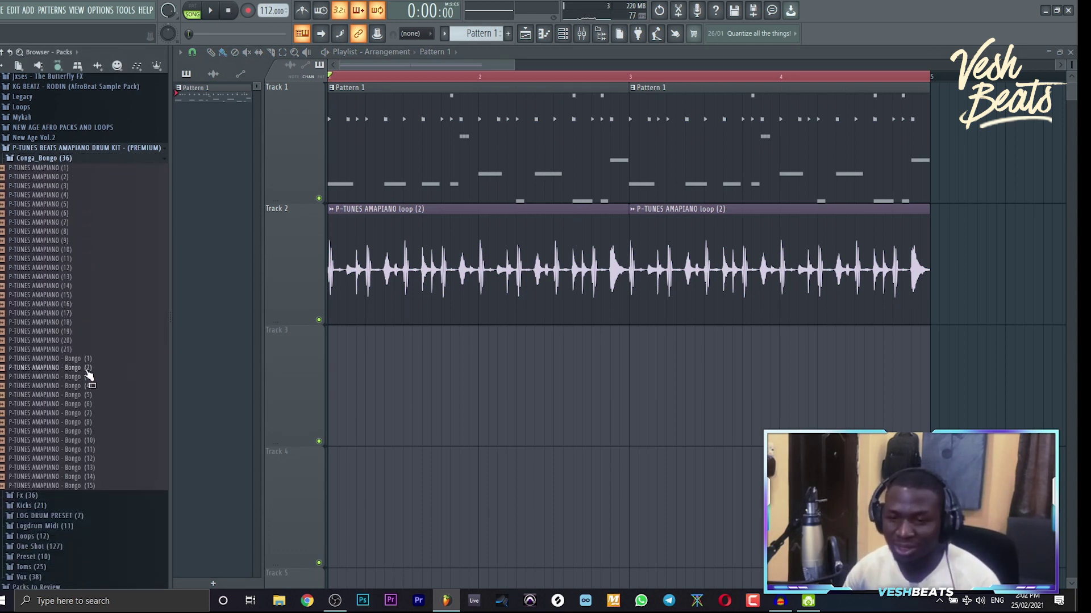
click(96, 457)
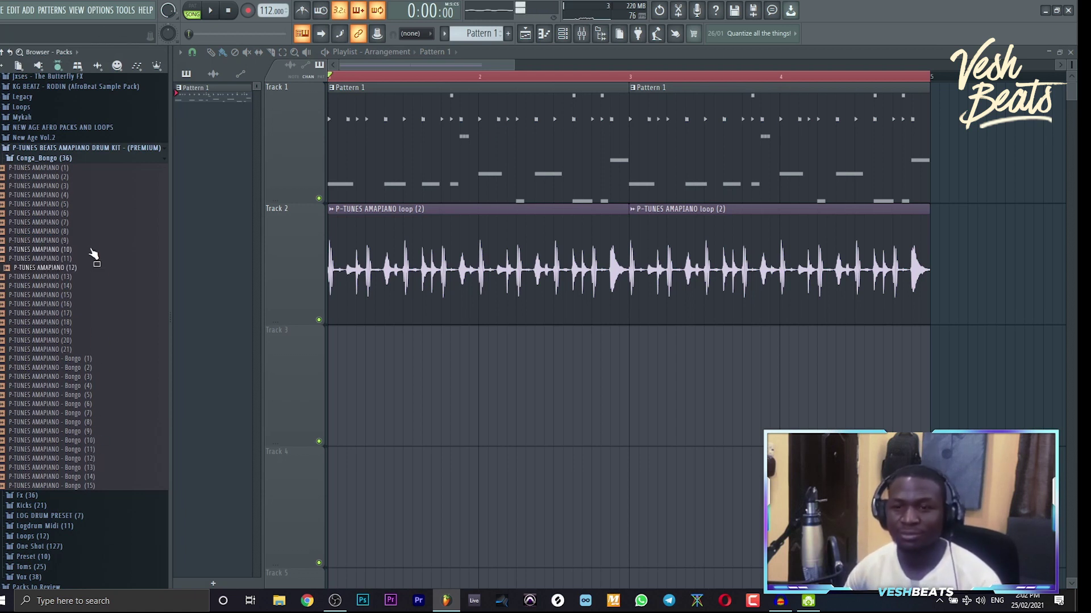
click(93, 186)
click(84, 159)
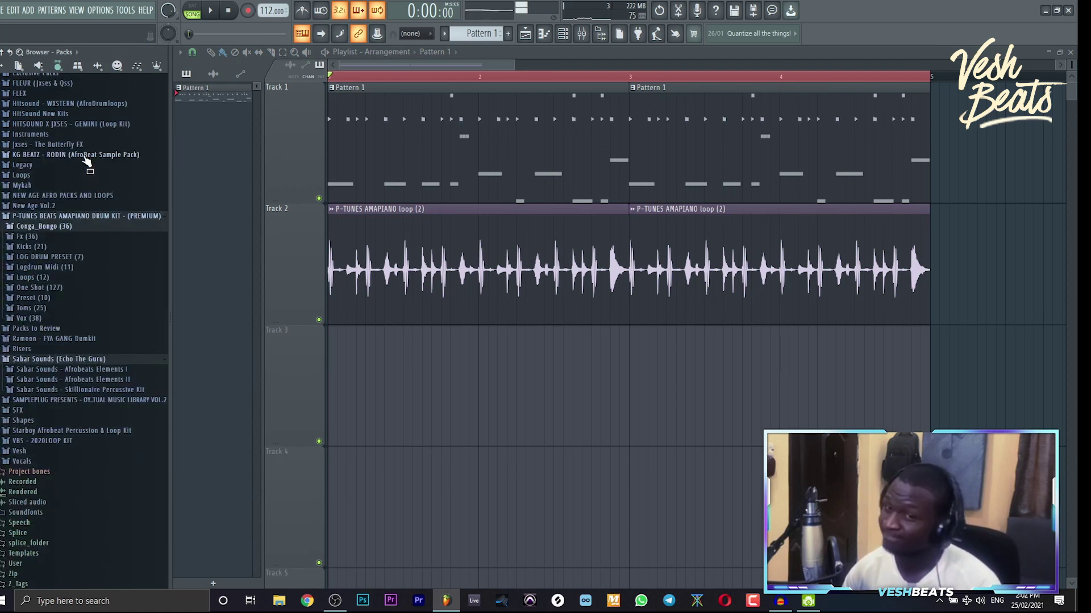
- Expand the kit's Fx folder with its Downlifters, Impacts and Risers subfolders, and place P-TUNES AMAPIANO - Riser (7) at the start of Track 3
click(70, 239)
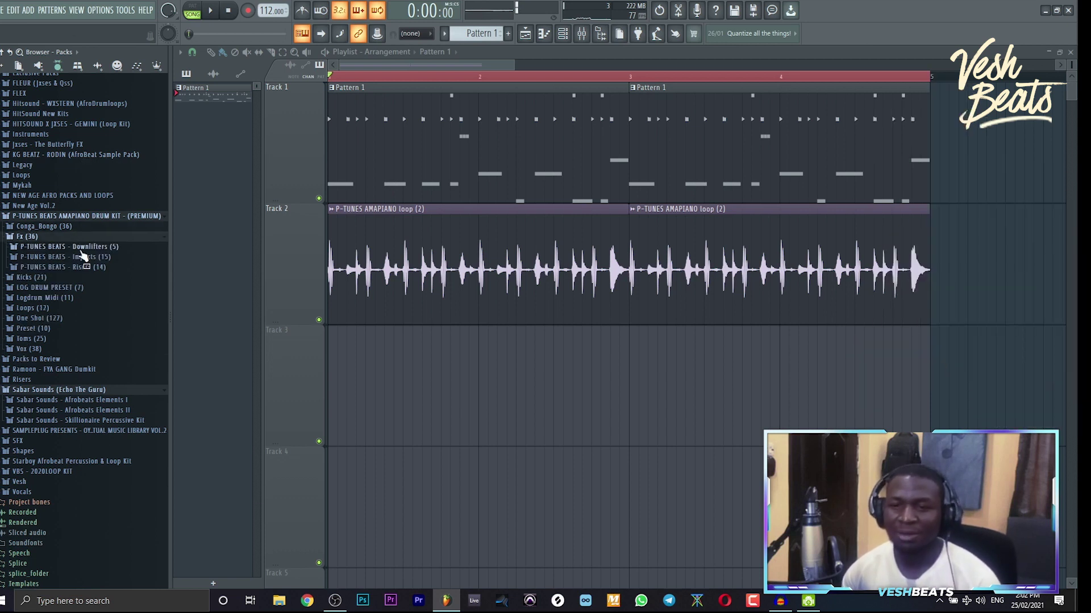
click(80, 249)
click(101, 313)
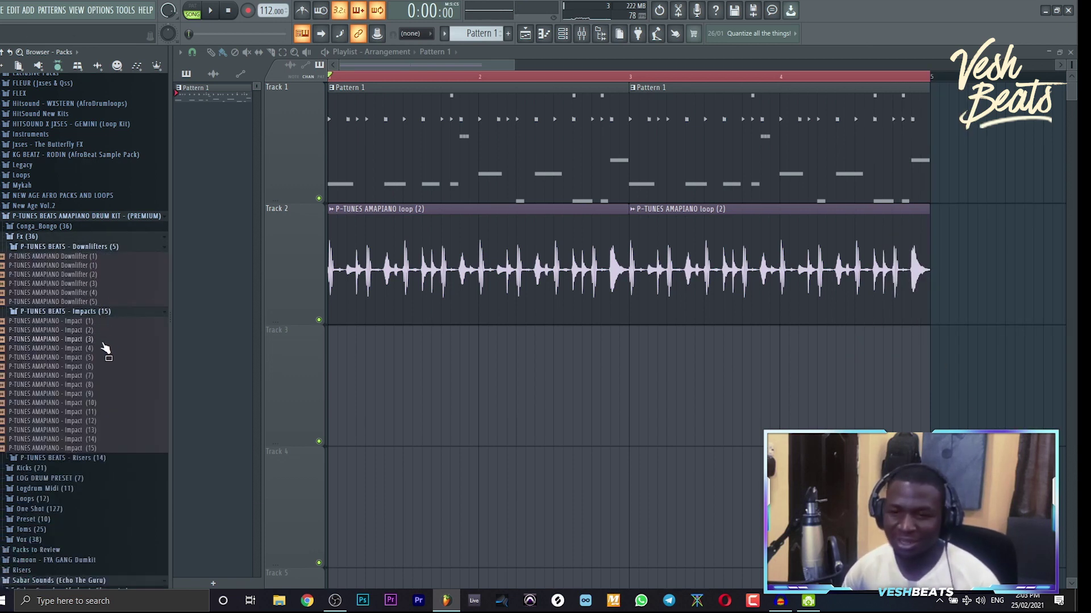
click(95, 458)
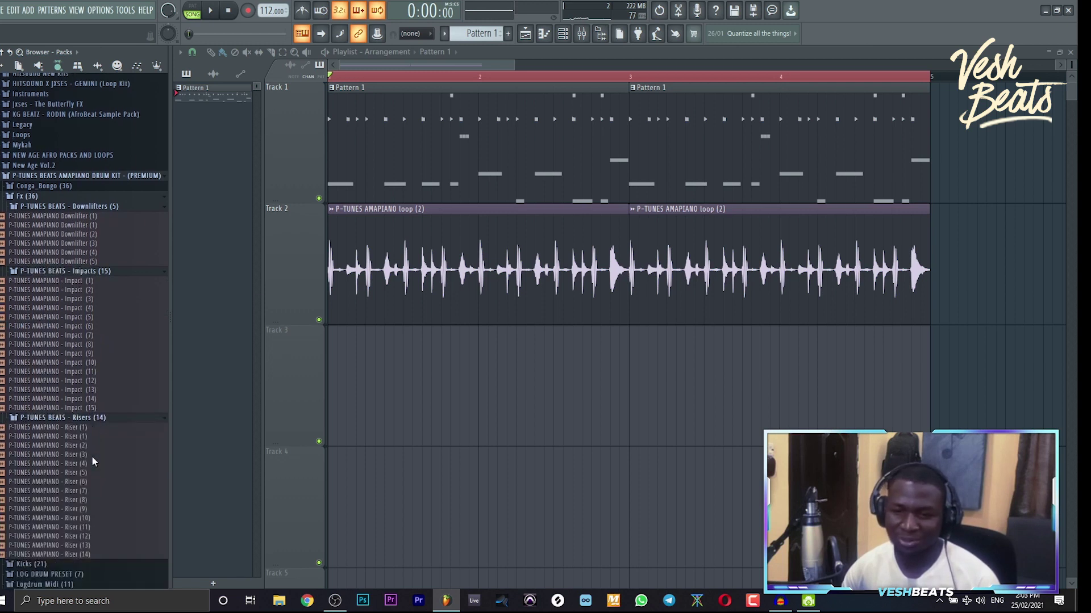
click(97, 433)
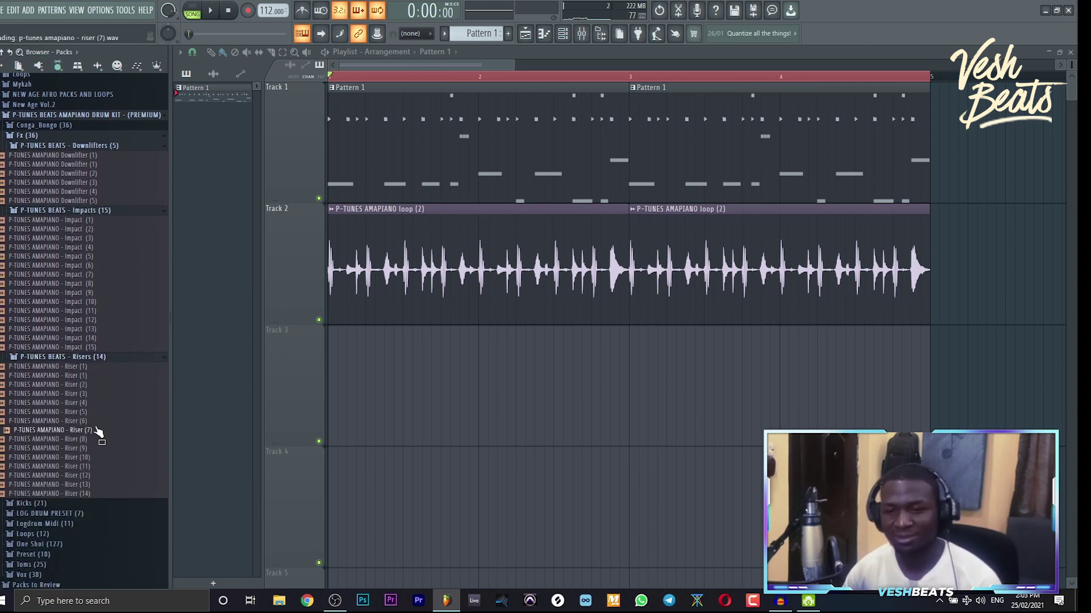
drag(88, 436, 333, 385)
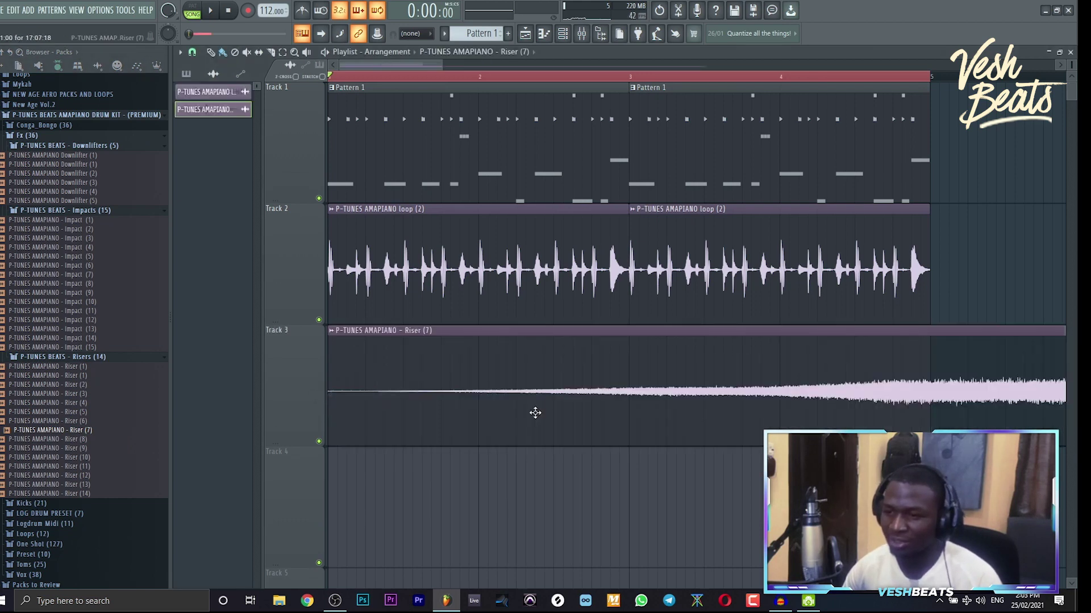
- Duplicate the pattern and loop clips on Tracks 1 and 2 three times so they fill bars 1 to 16
scroll(534, 412, down, 5)
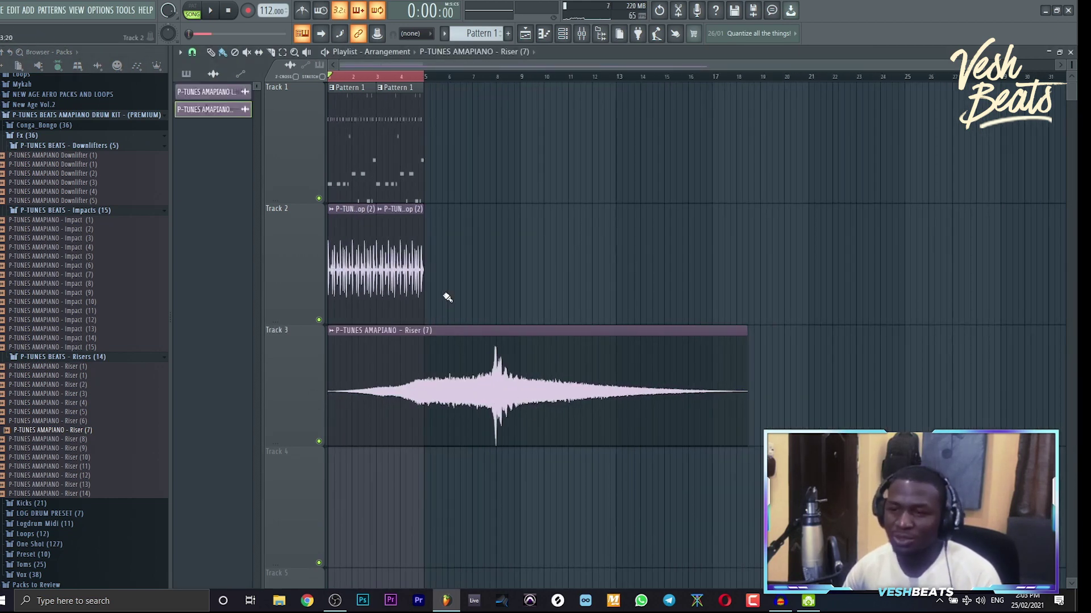
drag(442, 318, 330, 82)
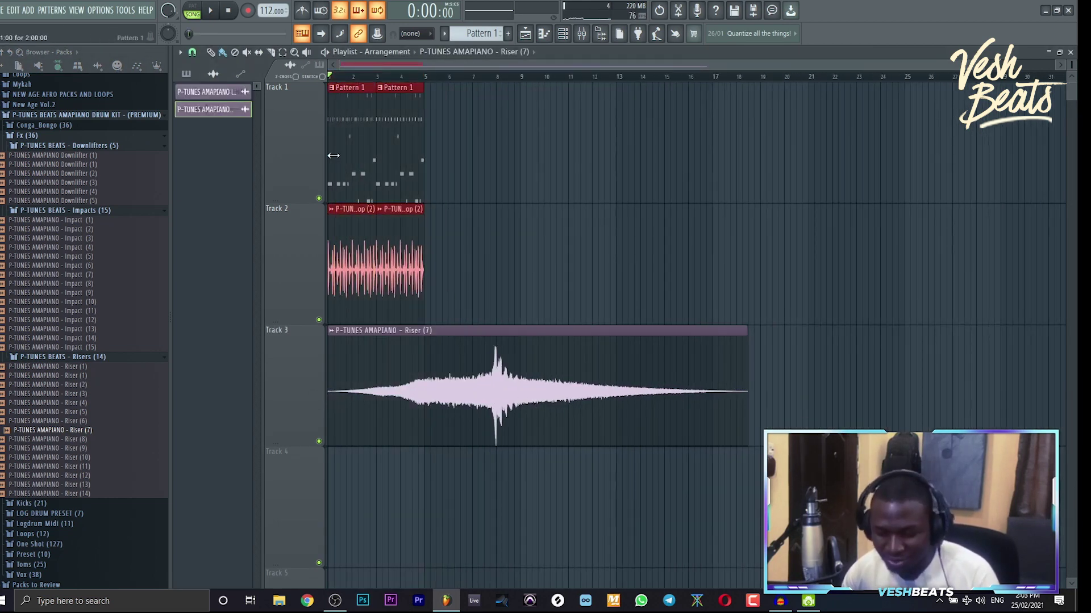
key(ctrl+b)
key(ctrl+b)
key(ctrl+b)
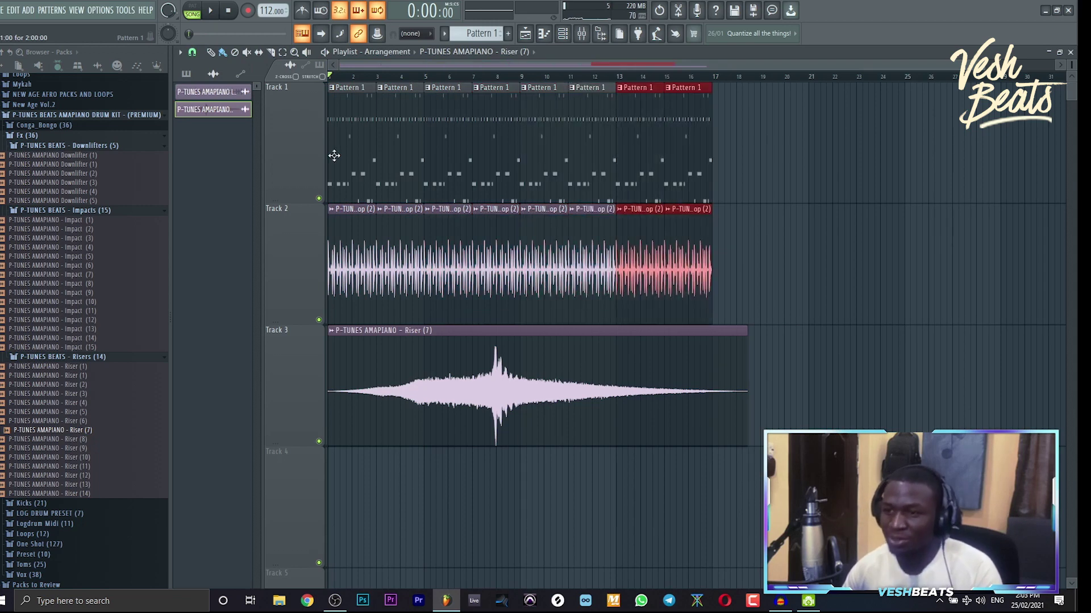
click(763, 267)
- Set the Riser (7) sample's time-stretching mode to Stretch and its time to 4 bars
double_click(699, 356)
click(483, 195)
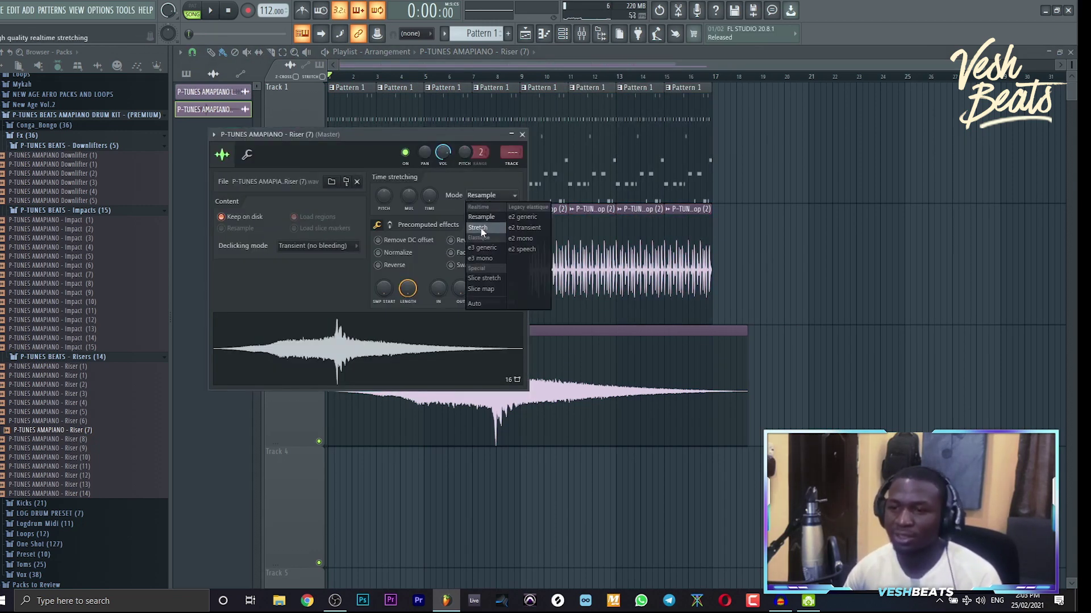
click(480, 227)
right_click(433, 197)
click(464, 276)
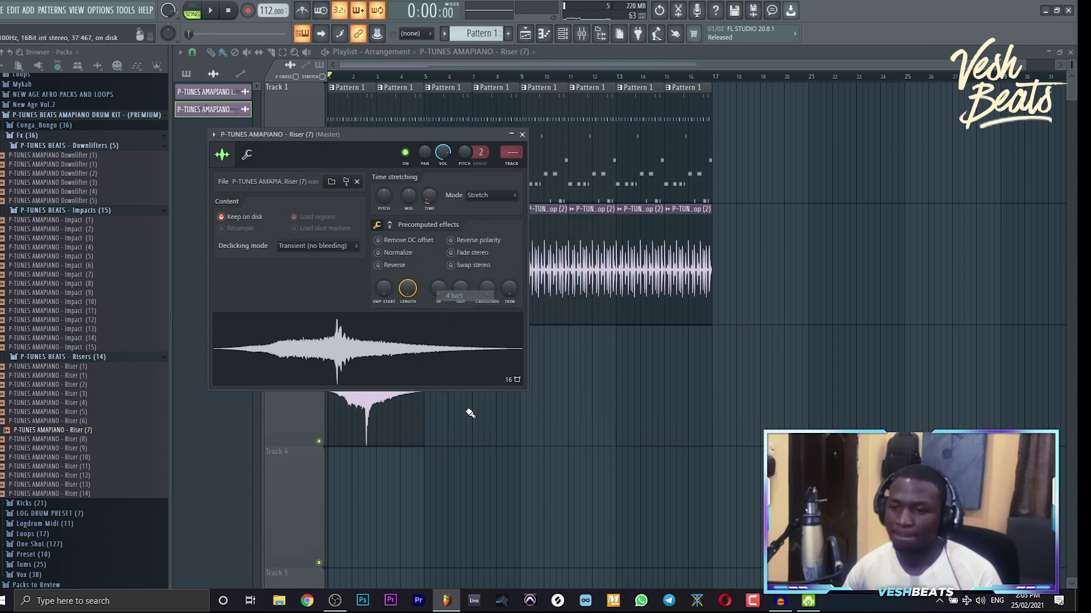
click(414, 438)
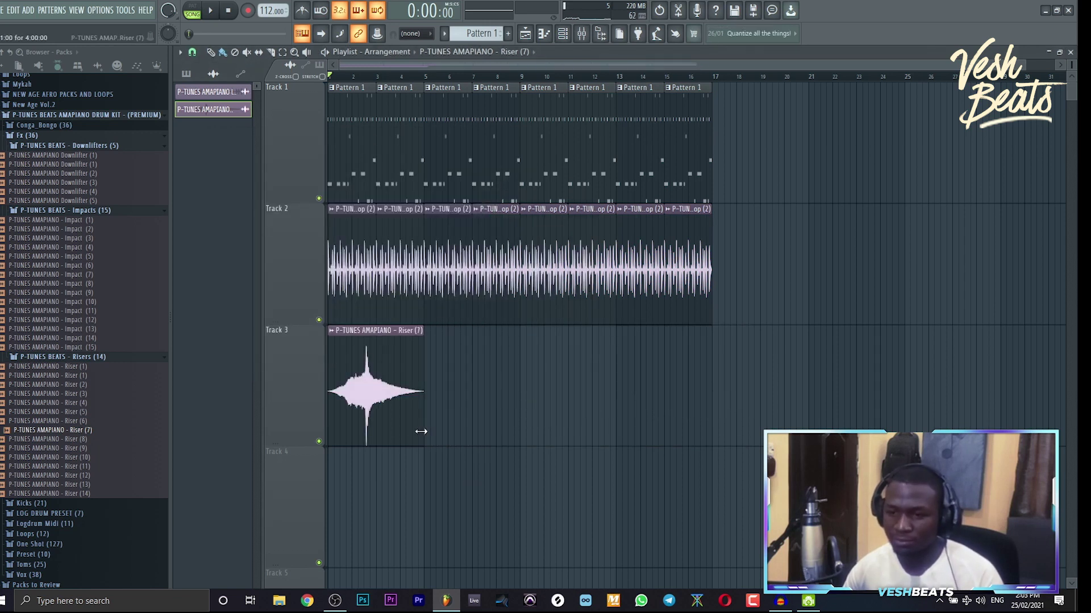
- Stretch the Riser (7) clip to 16 bars and move it along Track 3 so its peak lands at bar 17
drag(420, 432, 711, 428)
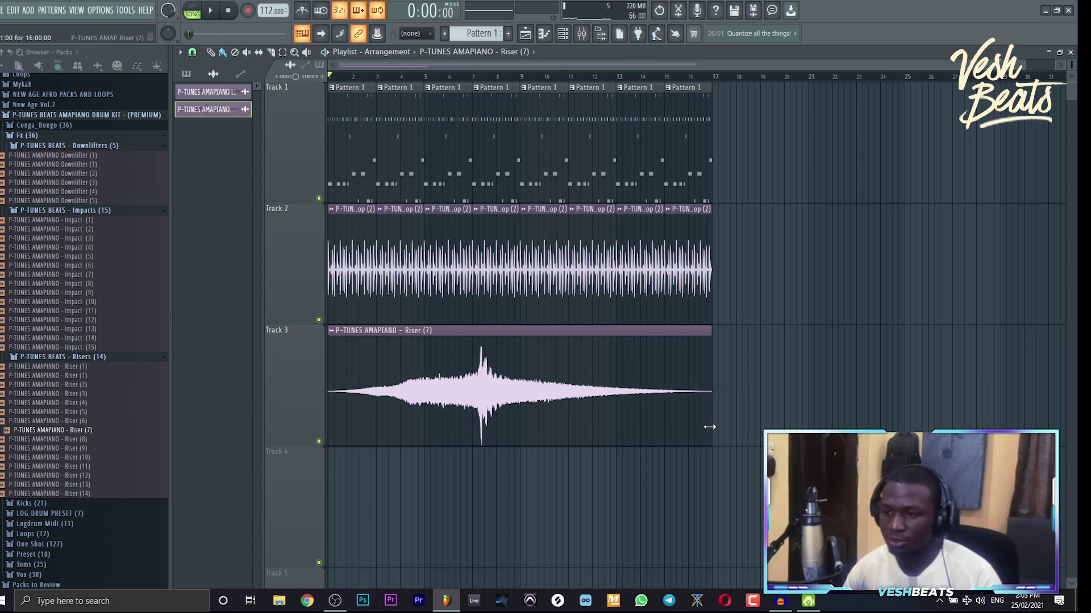
drag(477, 393, 706, 393)
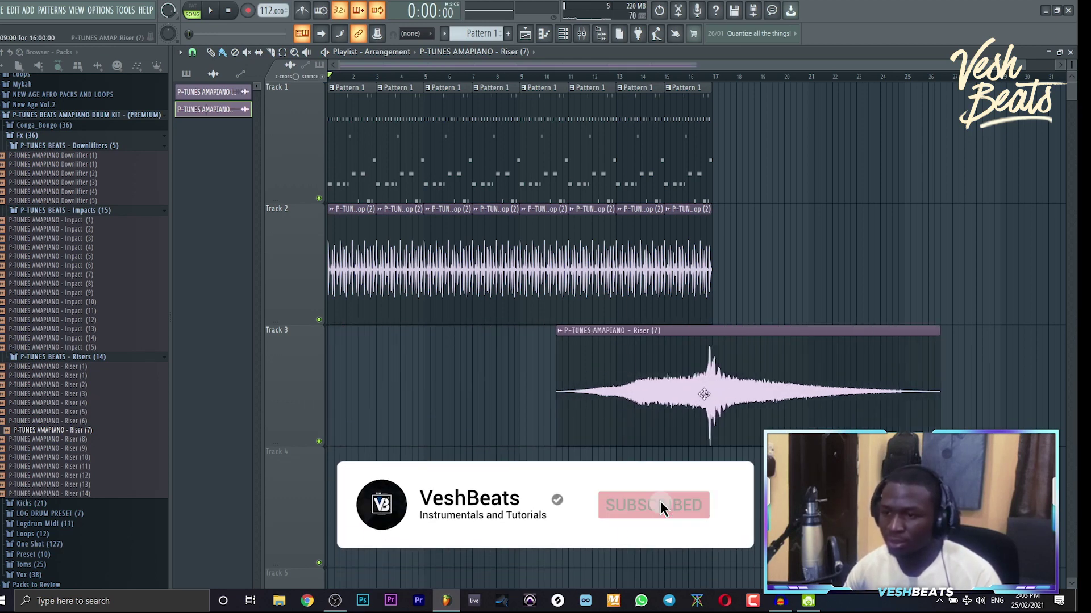
- Duplicate all pattern and loop clips on Tracks 1 and 2 once from bar 17 onward, and clear the selection
drag(714, 284, 322, 136)
key(ctrl+b)
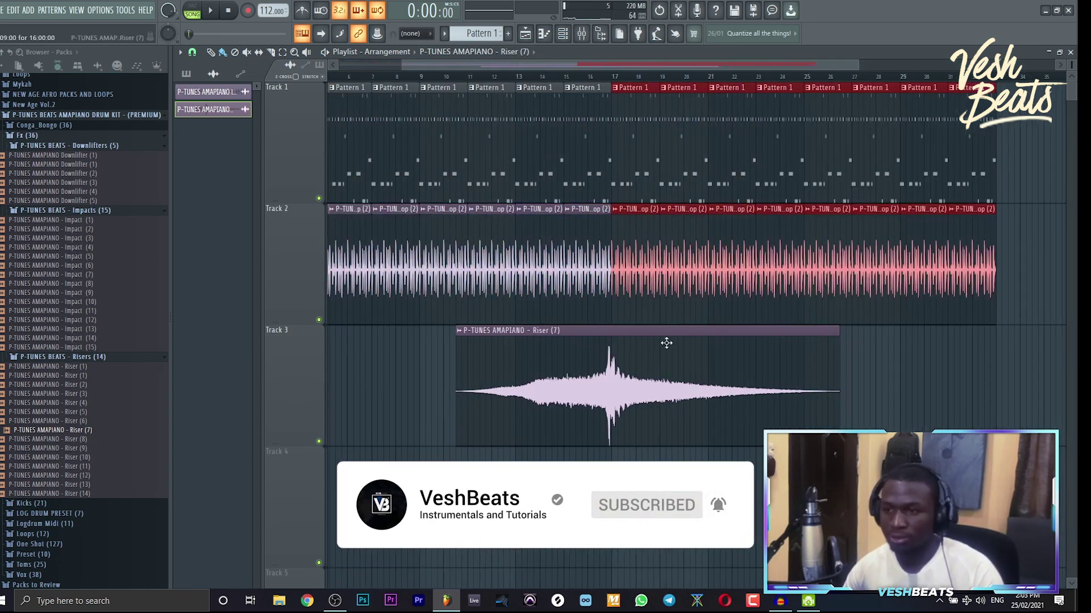
key(ctrl+d)
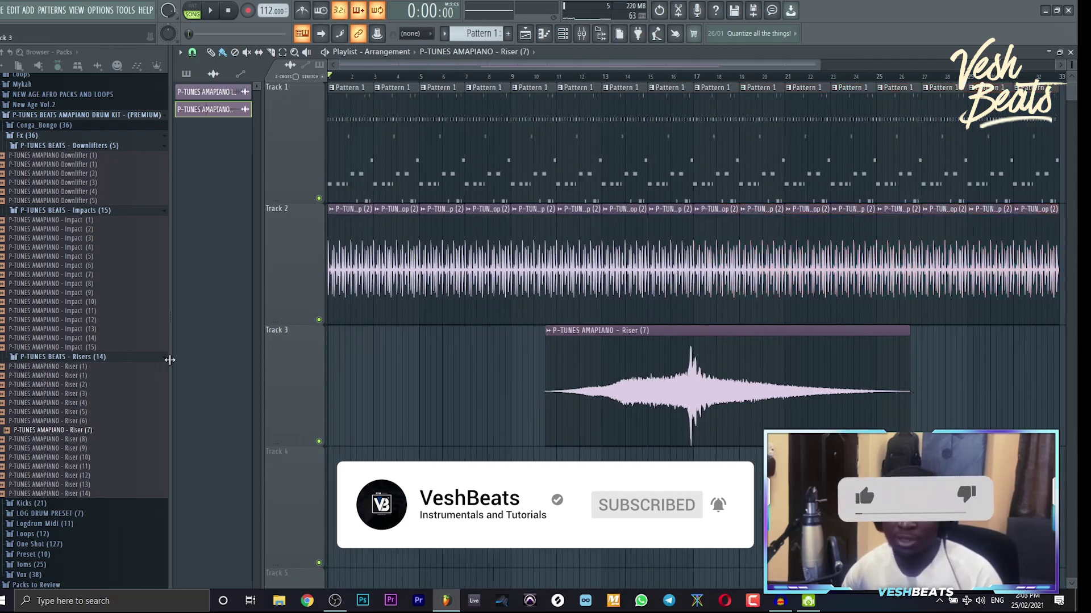
- Audition impact and downlifter samples, placing Impact (4) at bar 5 and Downlifter (3) at bar 9 on Track 4
click(73, 275)
click(74, 256)
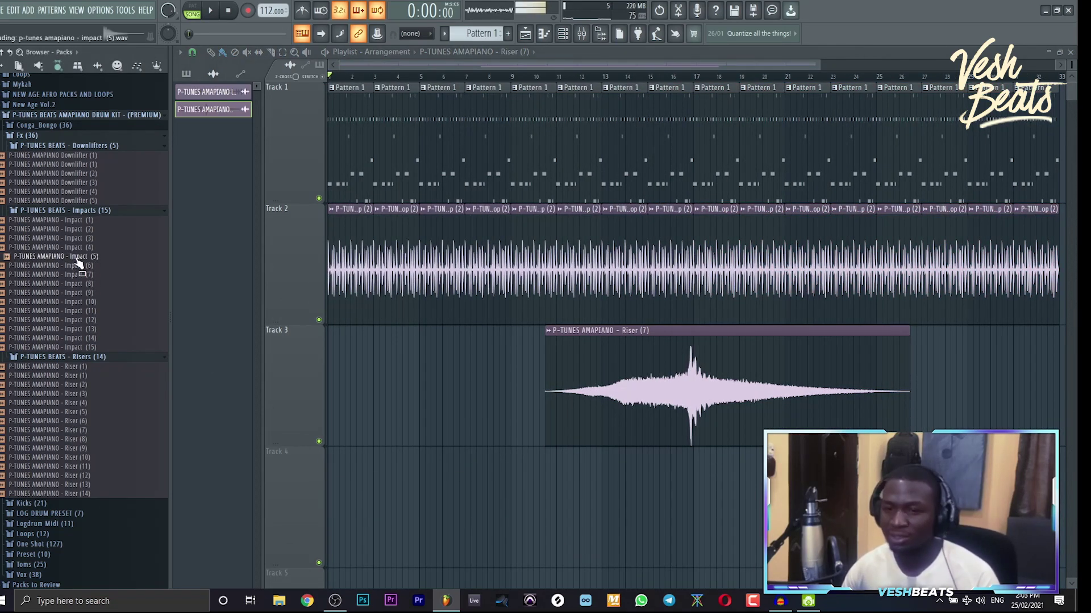
click(78, 250)
drag(80, 255, 425, 480)
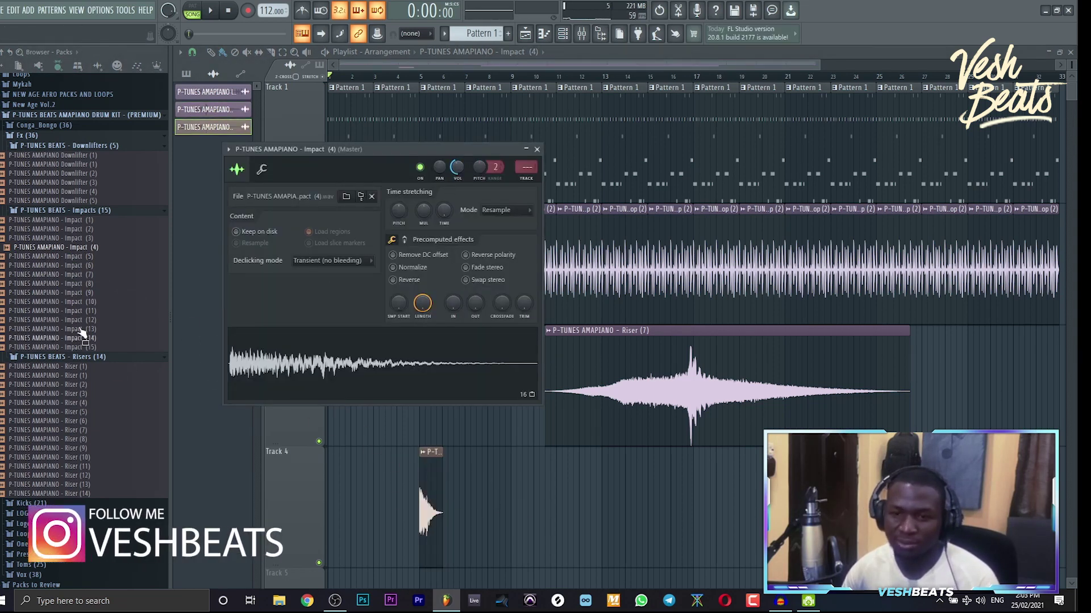
click(100, 184)
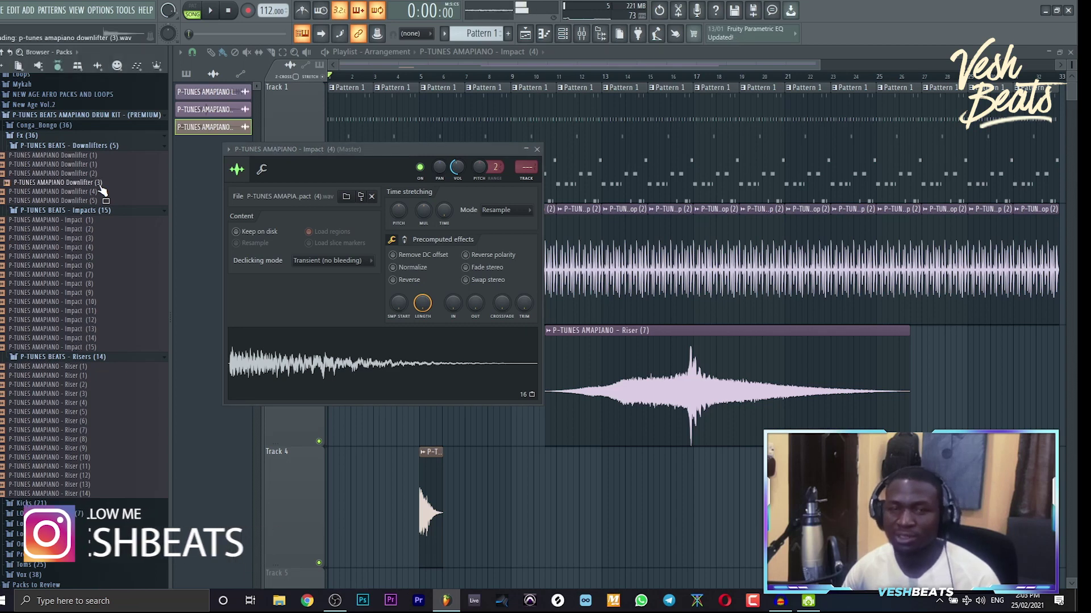
drag(101, 189, 523, 500)
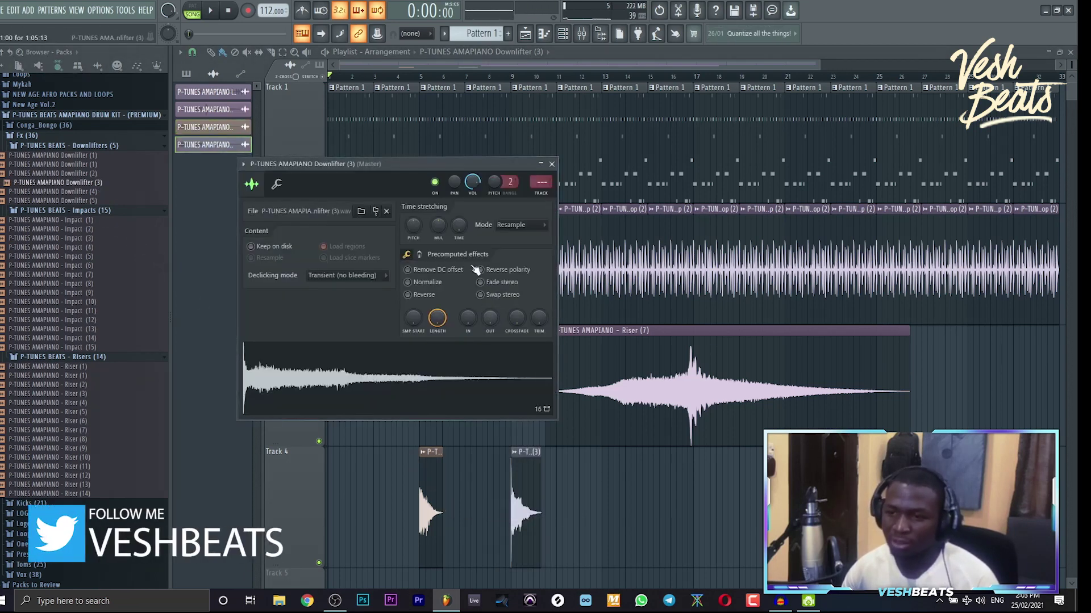
- Set the Downlifter (3) sample's time-stretching mode to Stretch and its time to 1 bar
right_click(458, 228)
click(479, 308)
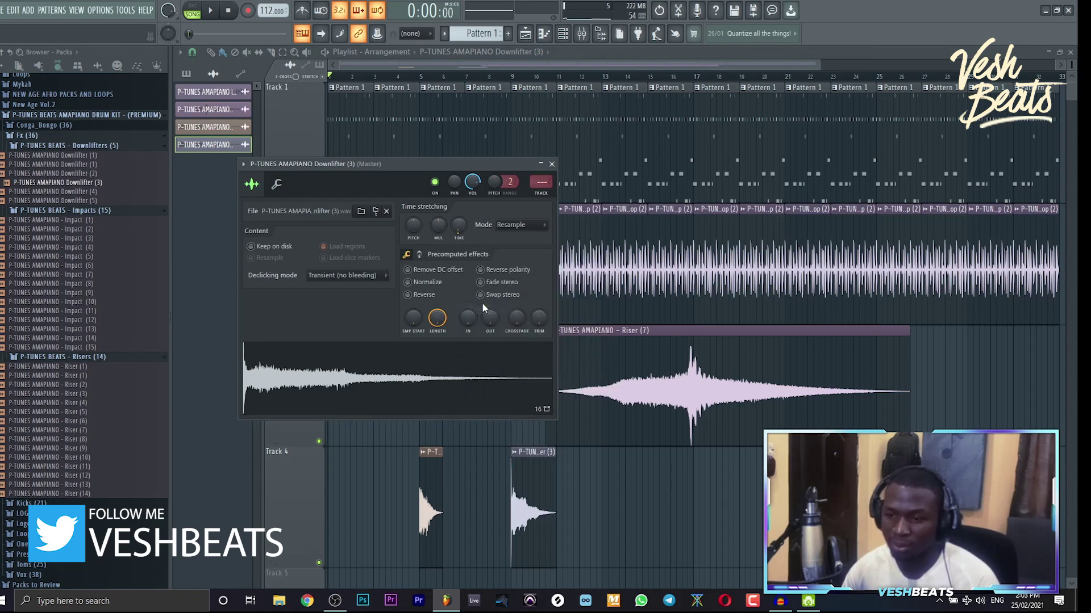
click(520, 225)
click(511, 253)
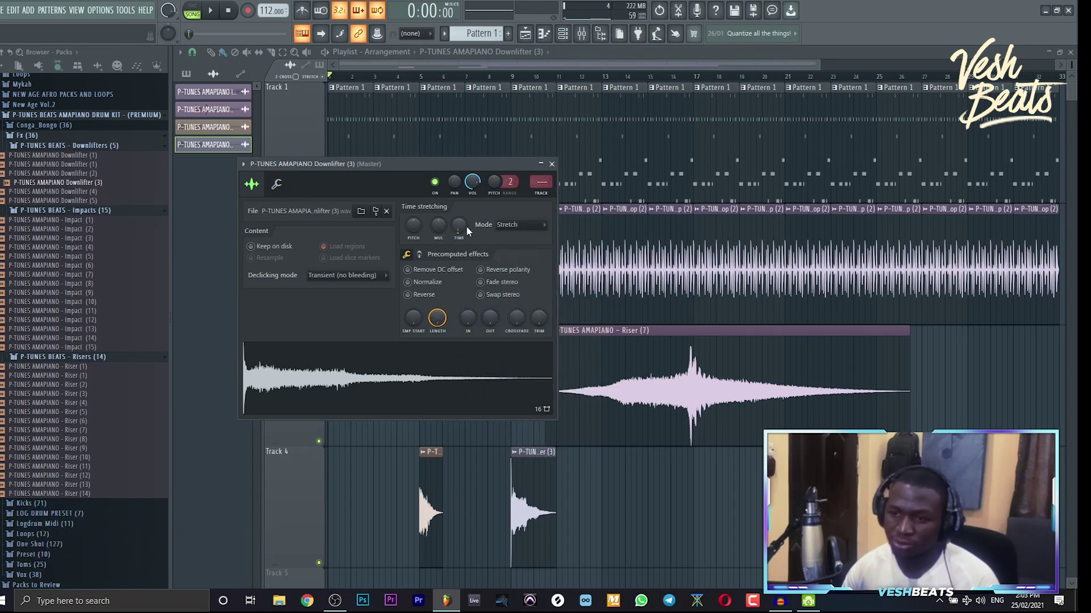
right_click(465, 234)
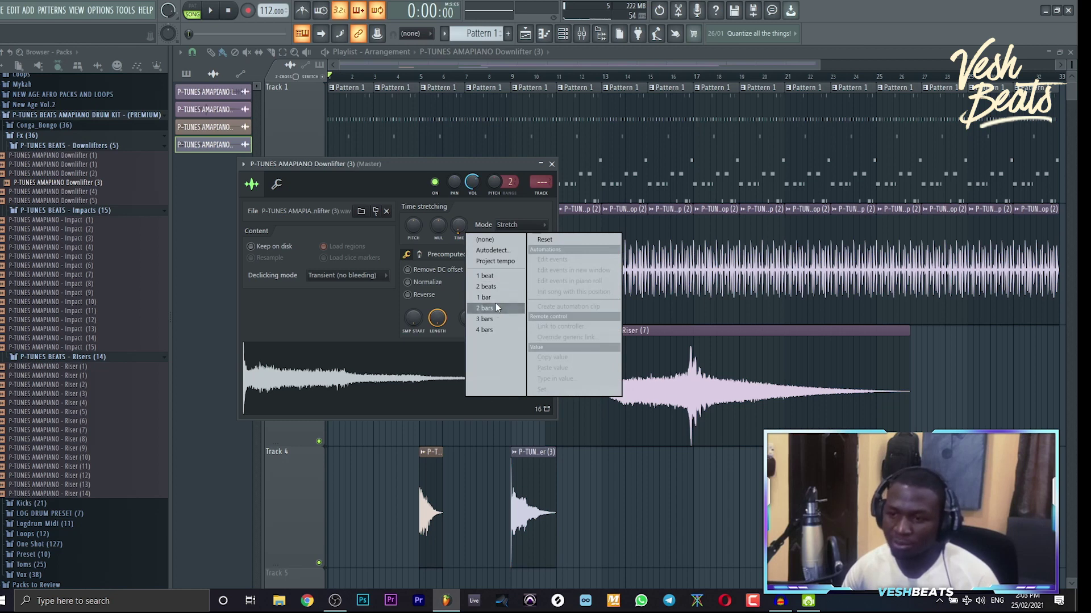
click(498, 298)
right_click(458, 226)
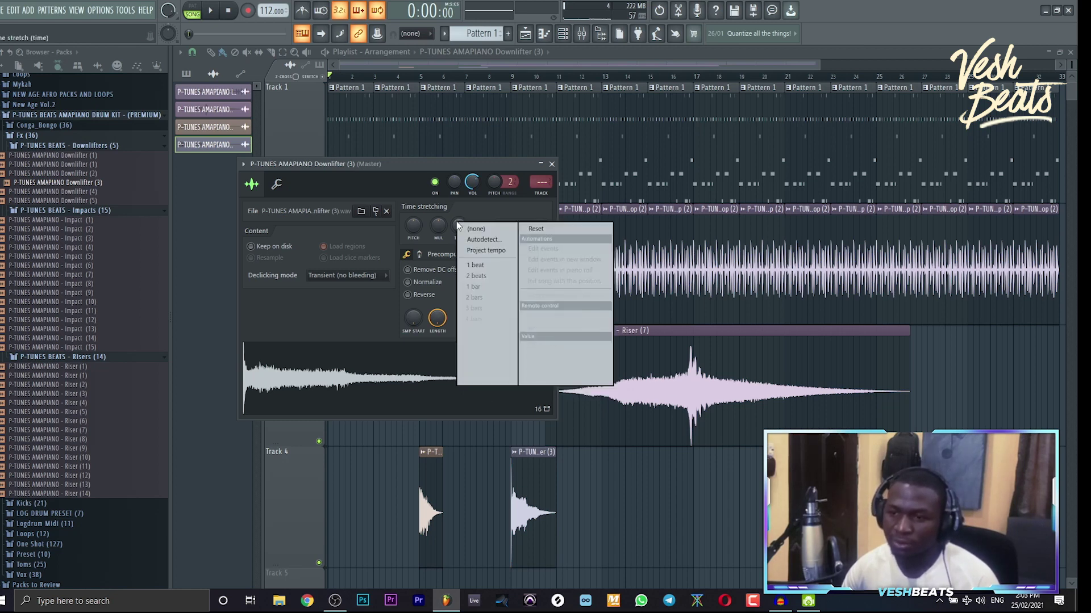
click(480, 287)
- Collapse the Risers folder and audition several samples from the Kicks folder, including Kick (18), collapsing that folder too
click(65, 358)
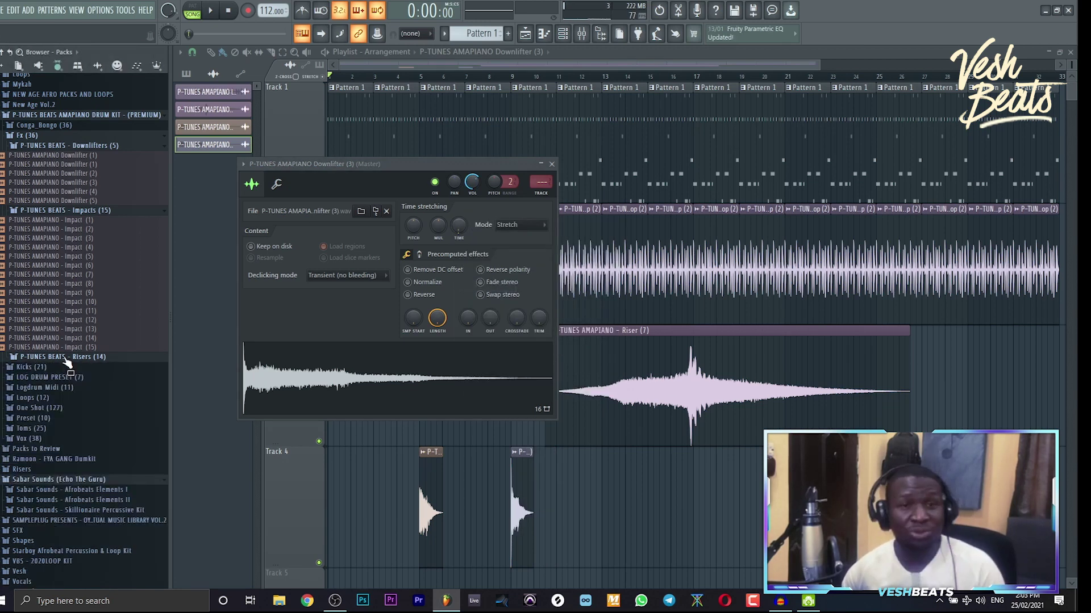
click(65, 367)
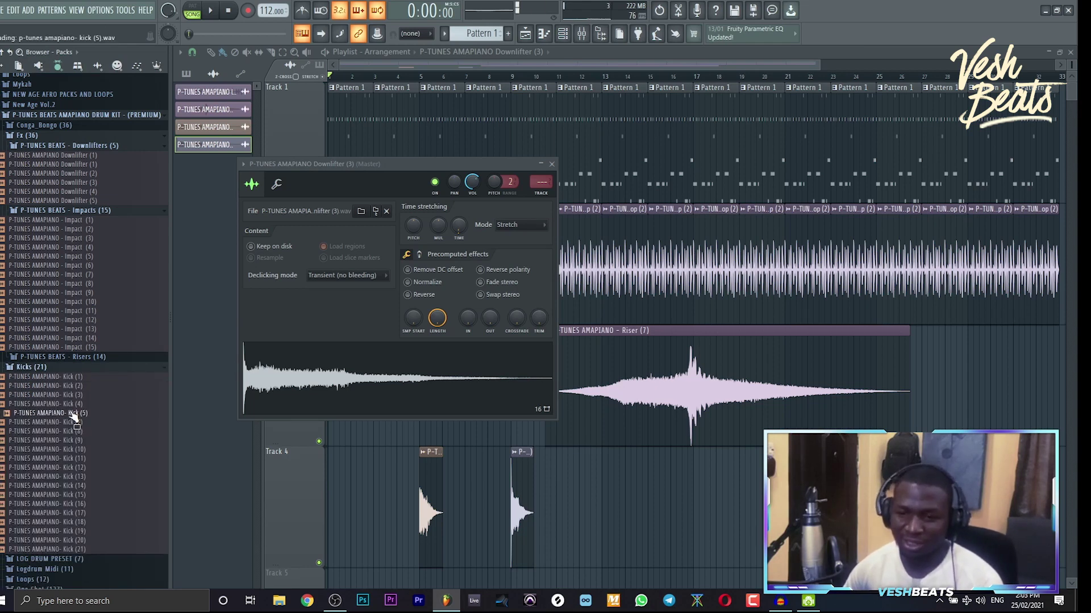
click(82, 469)
click(82, 487)
click(84, 496)
click(87, 514)
click(88, 524)
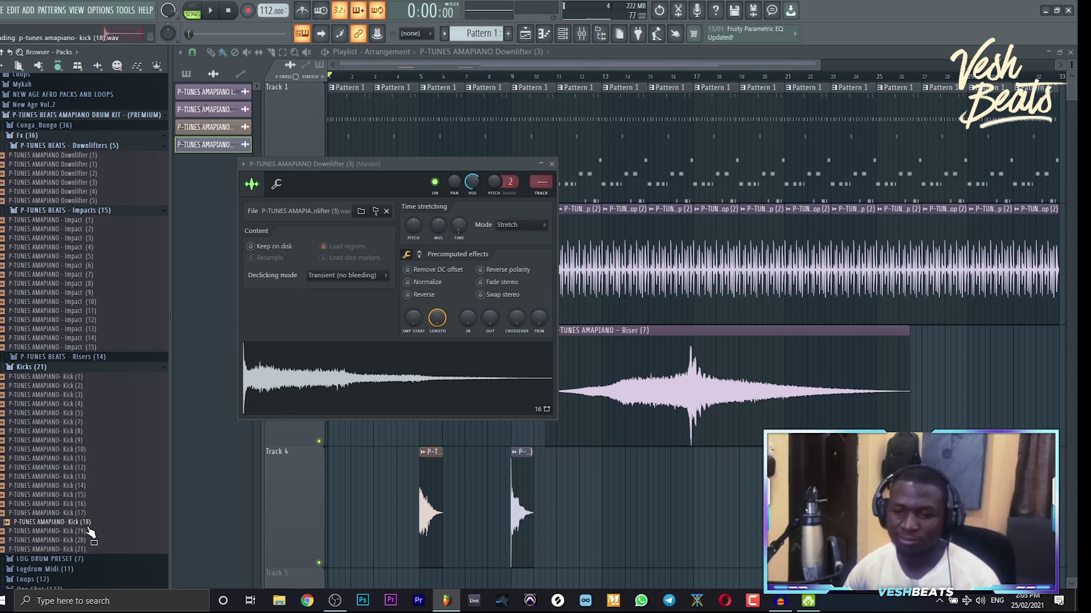
click(88, 533)
click(87, 523)
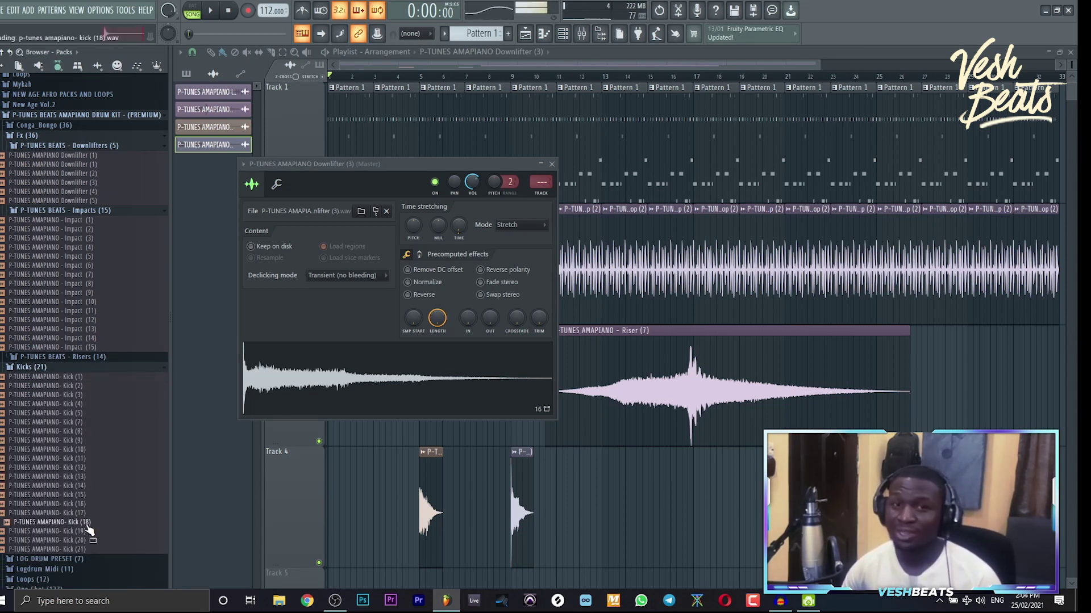
click(79, 369)
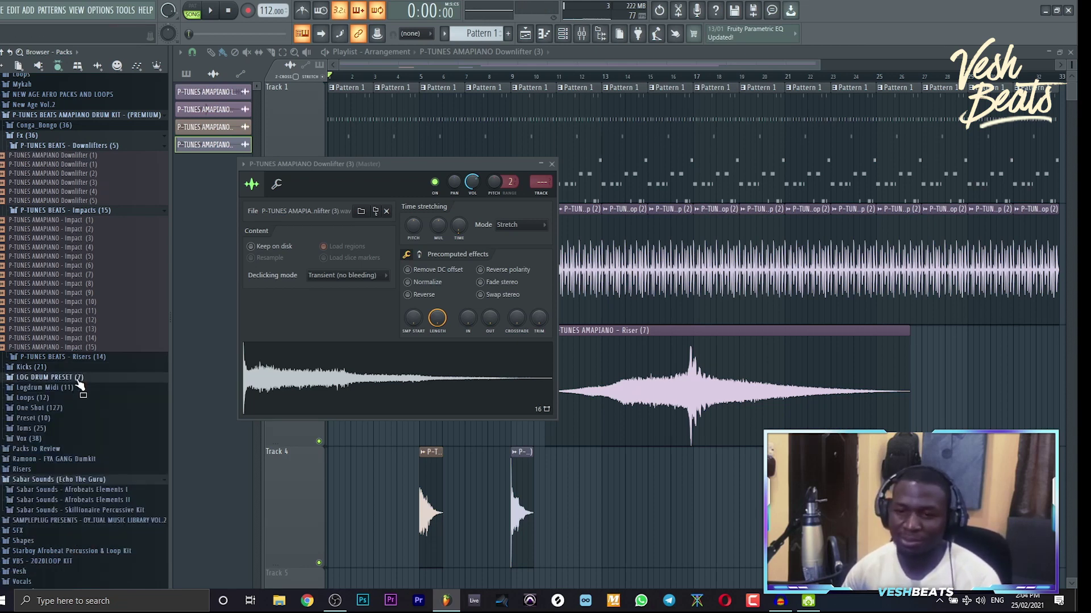
- Open LogDrum (2) from the LOG DRUM PRESET folder in a new channel, and load the LogDrum (4) preset into it
click(78, 380)
right_click(79, 315)
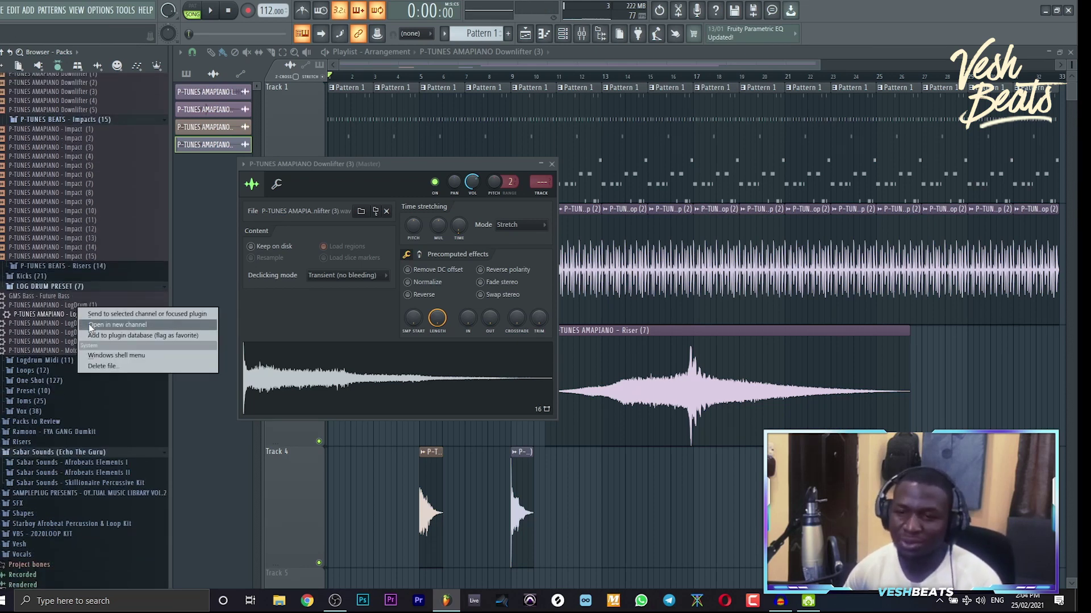
click(117, 325)
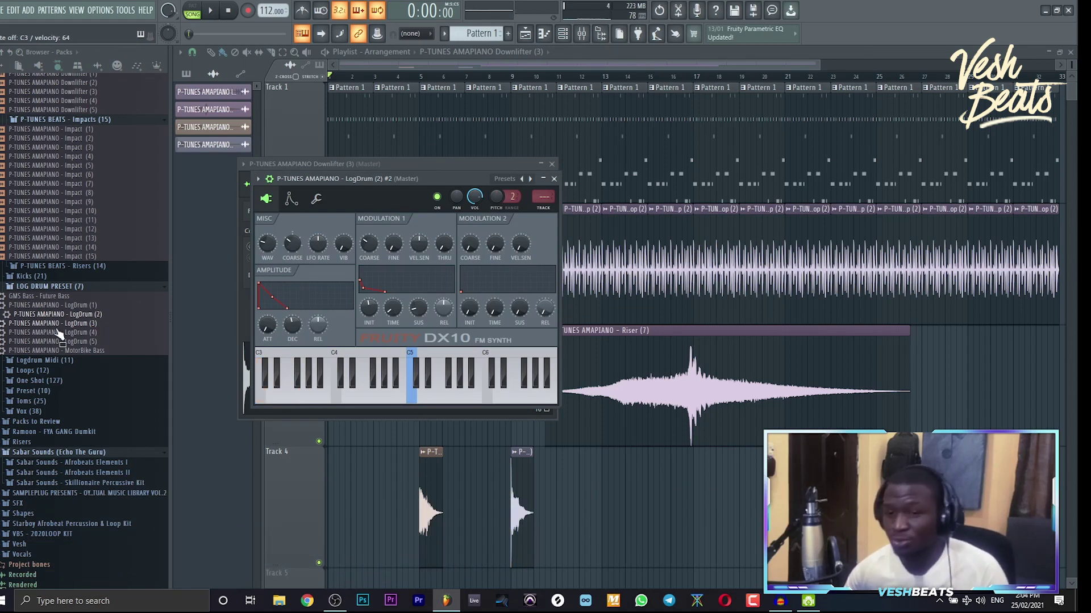
drag(58, 334, 282, 182)
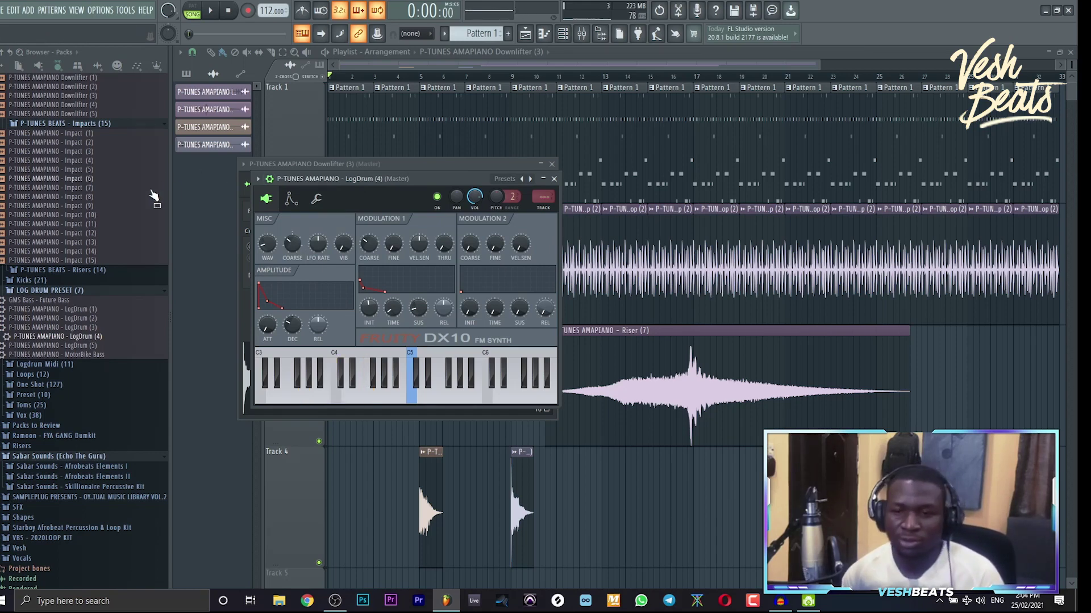
- Collapse the LOG DRUM PRESET folder, expand Logdrum Midi, and open the LogDrum (4) channel's piano roll in Pattern 2
click(63, 290)
click(66, 301)
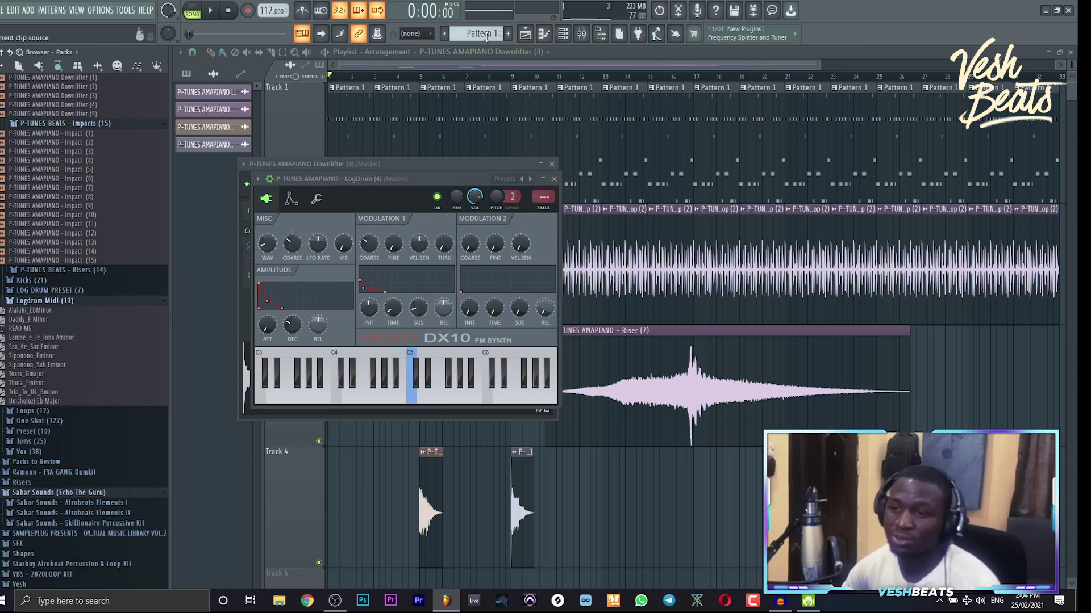
scroll(486, 33, up, 1)
click(562, 33)
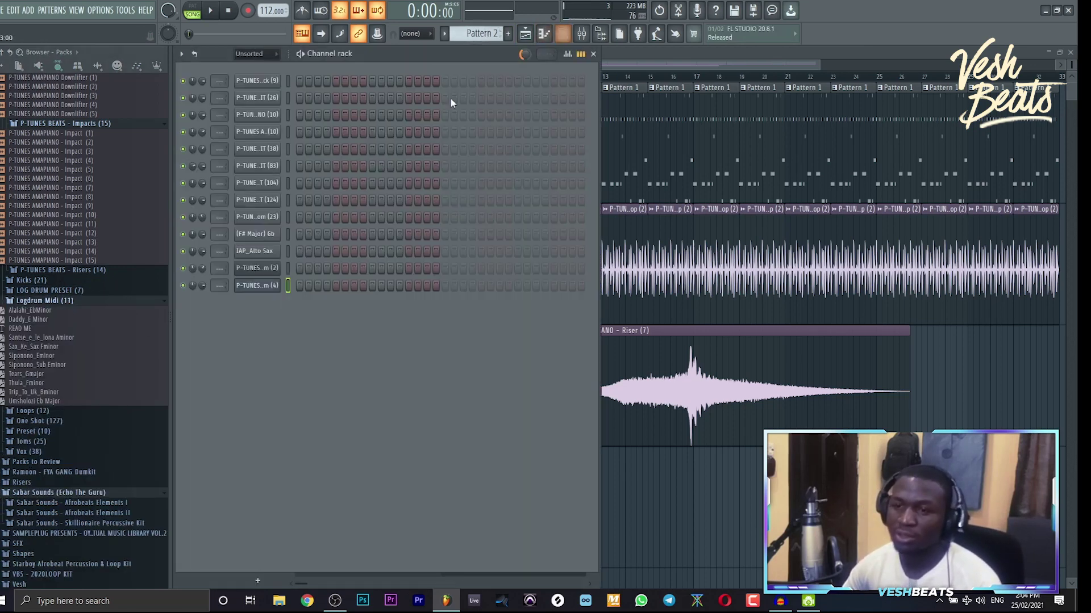
right_click(280, 289)
click(301, 284)
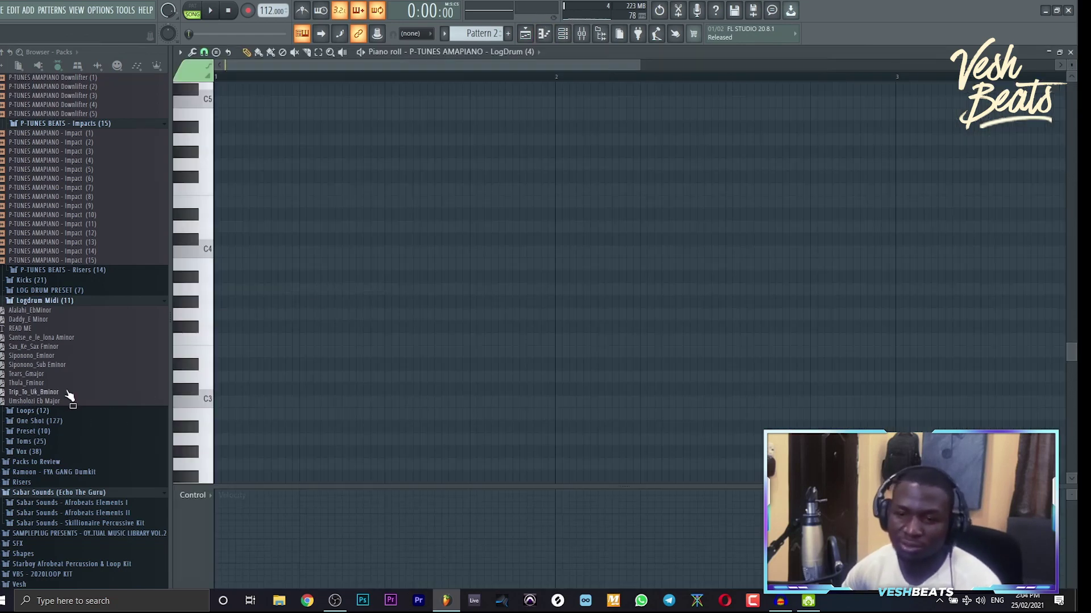
- Try the Trip_To_Uk_Bminor MIDI file in the LogDrum (4) piano roll, play it, and clear its notes
drag(40, 393, 286, 272)
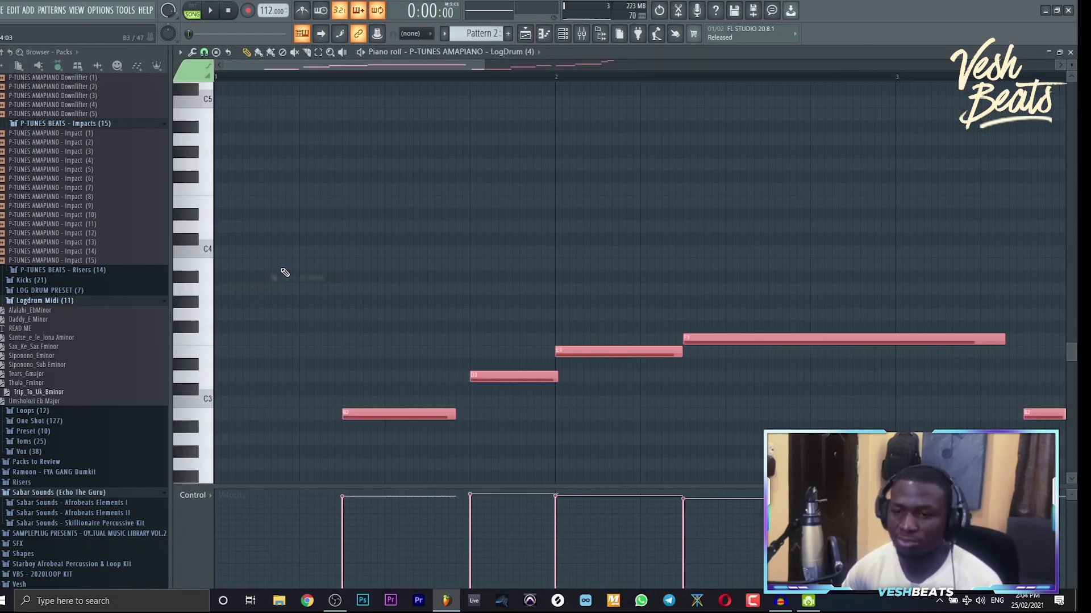
ctrl+right_click(368, 260)
click(361, 53)
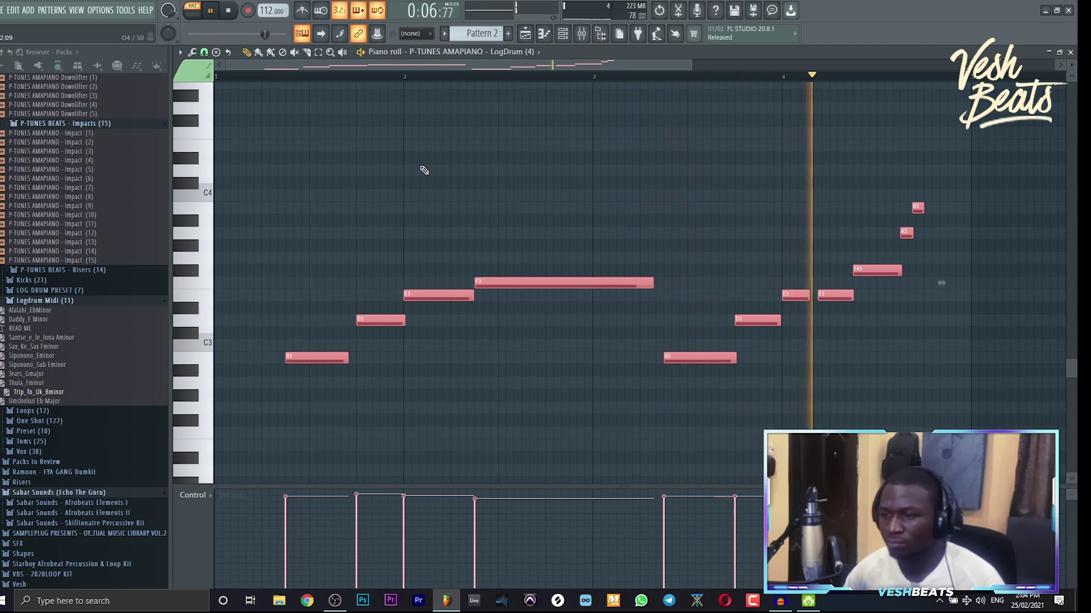
key(ctrl+d)
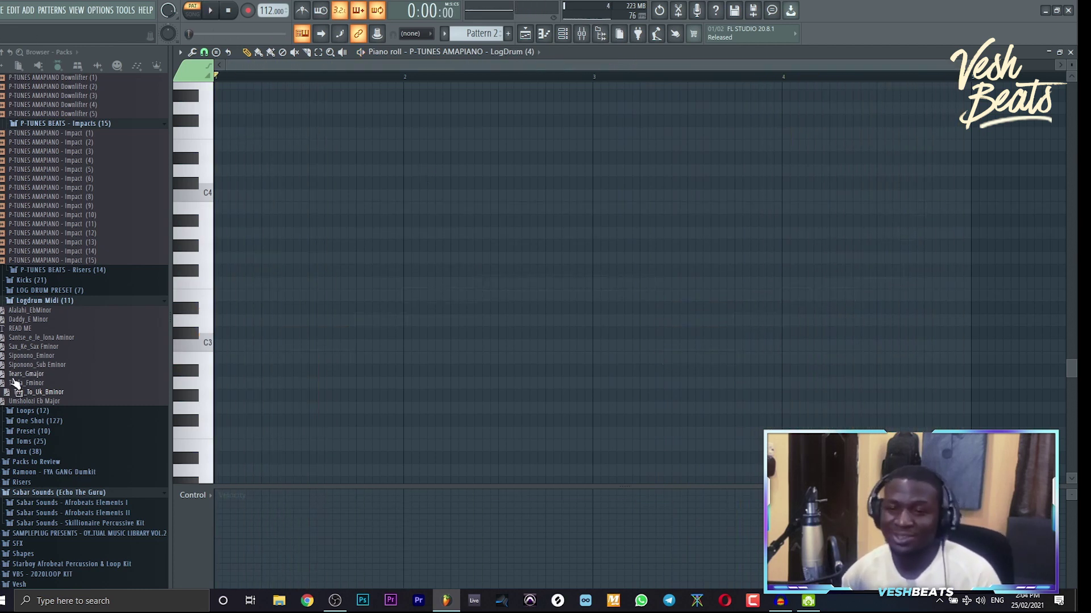
- Collapse the Logdrum Midi folder, expand the Loops folder, and bring the playlist back into view
click(34, 301)
click(76, 311)
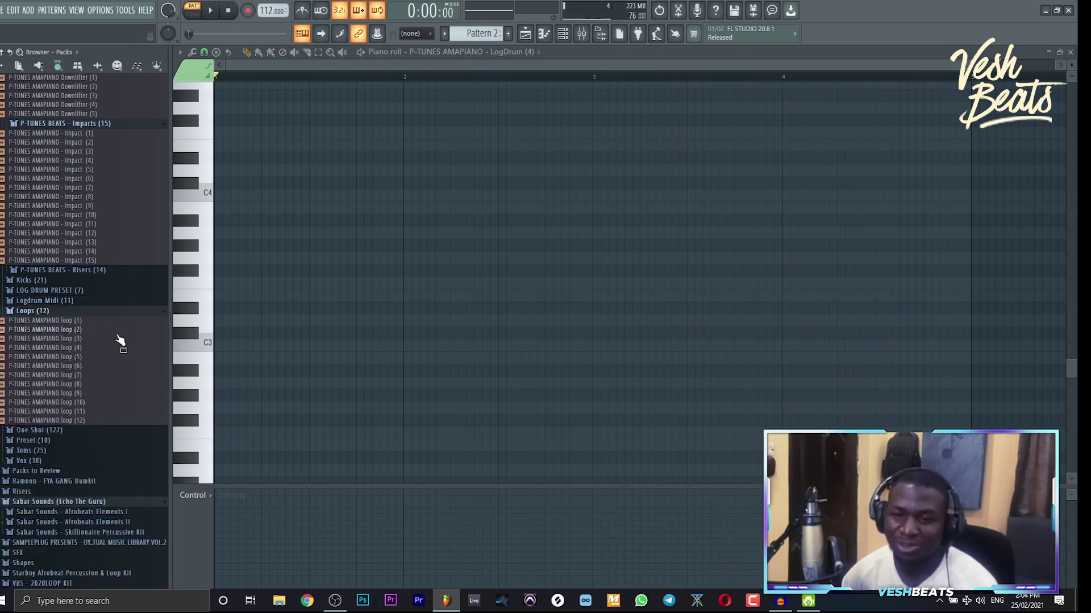
click(528, 40)
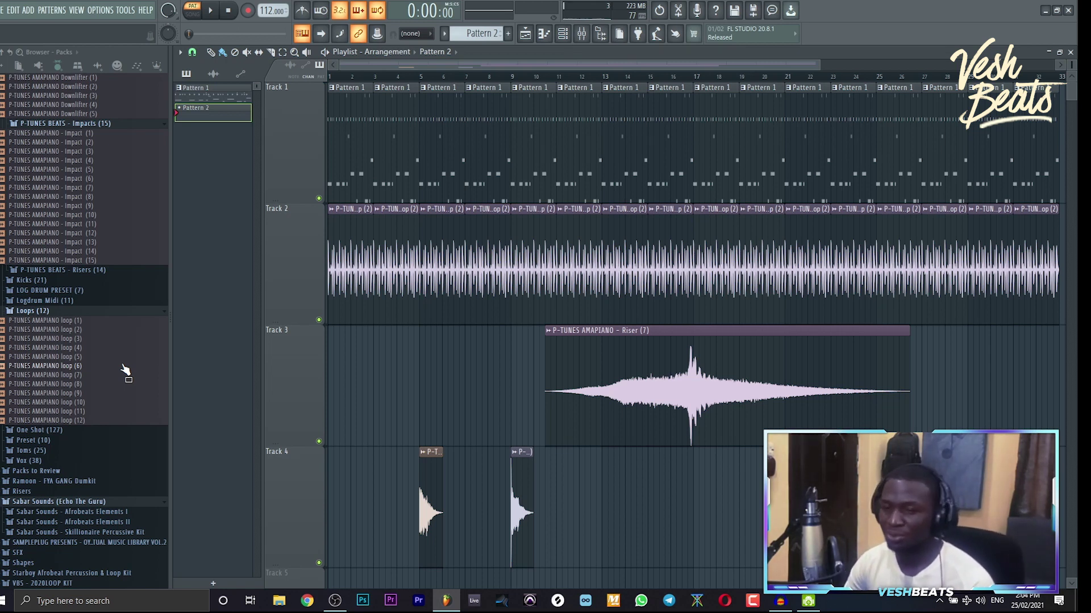
click(98, 316)
click(75, 313)
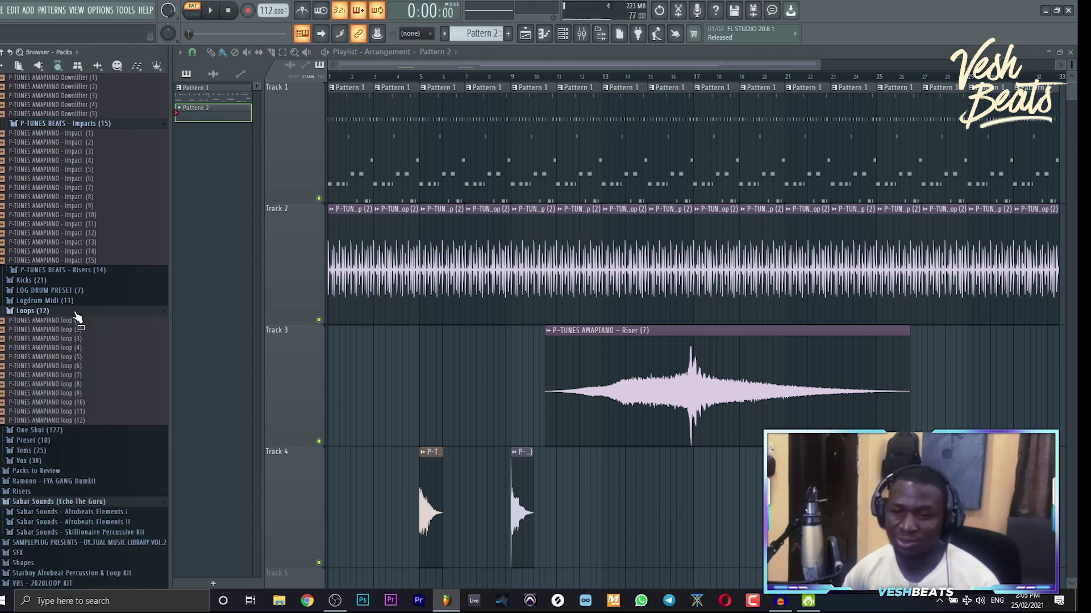
- Open AMAPIANO loop (4) in the Edison audio editor and play it
right_click(89, 351)
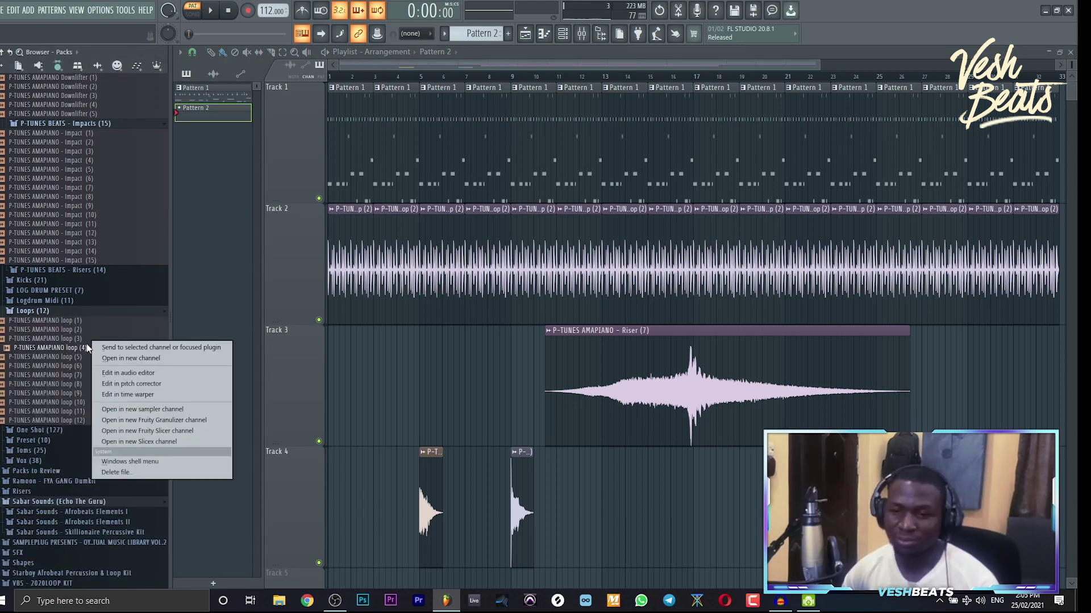
click(159, 368)
click(226, 299)
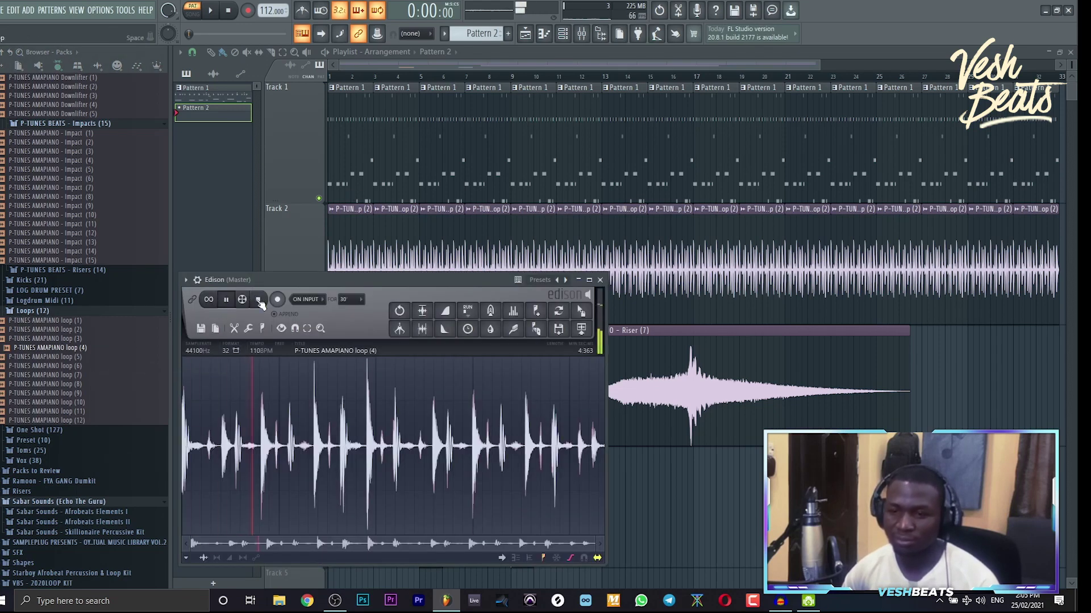
- Load AMAPIANO loops (6), (9) and (10) one after another into Edison to audition them
click(55, 366)
drag(57, 374, 266, 387)
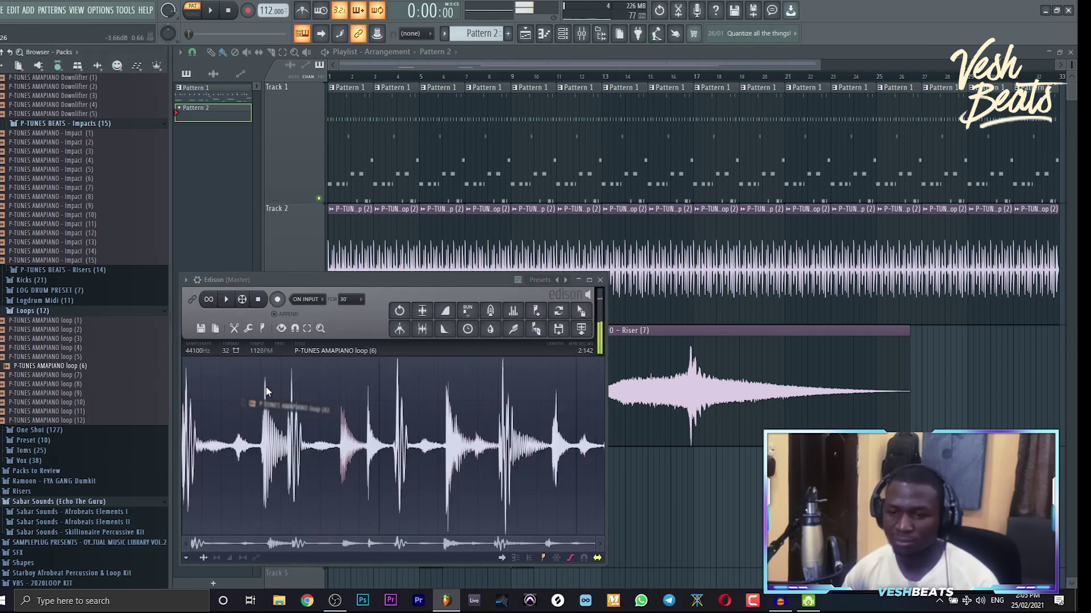
drag(51, 393, 204, 391)
click(226, 301)
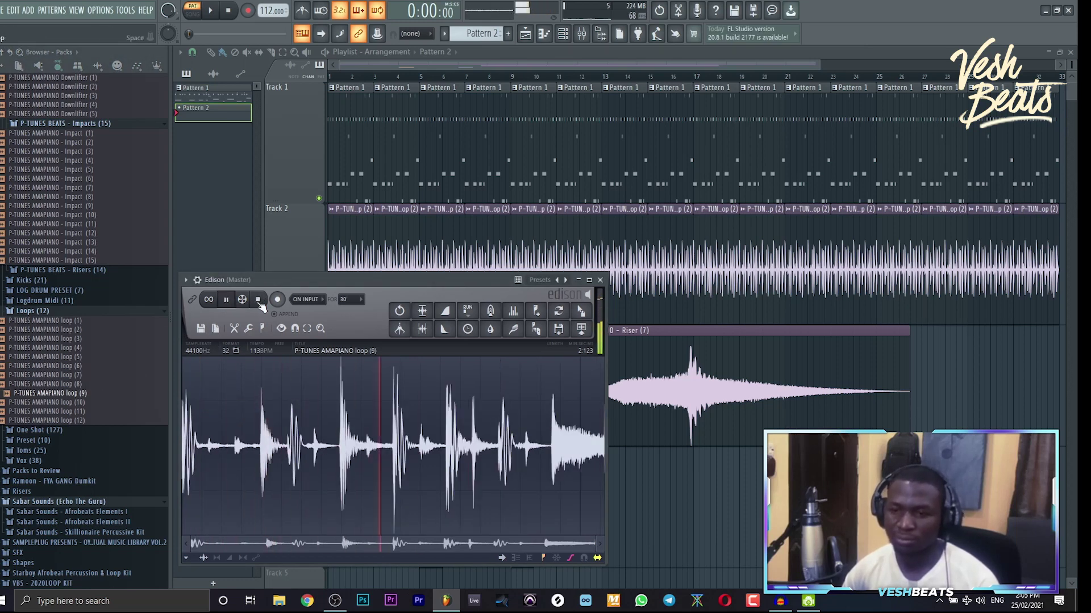
drag(79, 402, 250, 409)
click(226, 299)
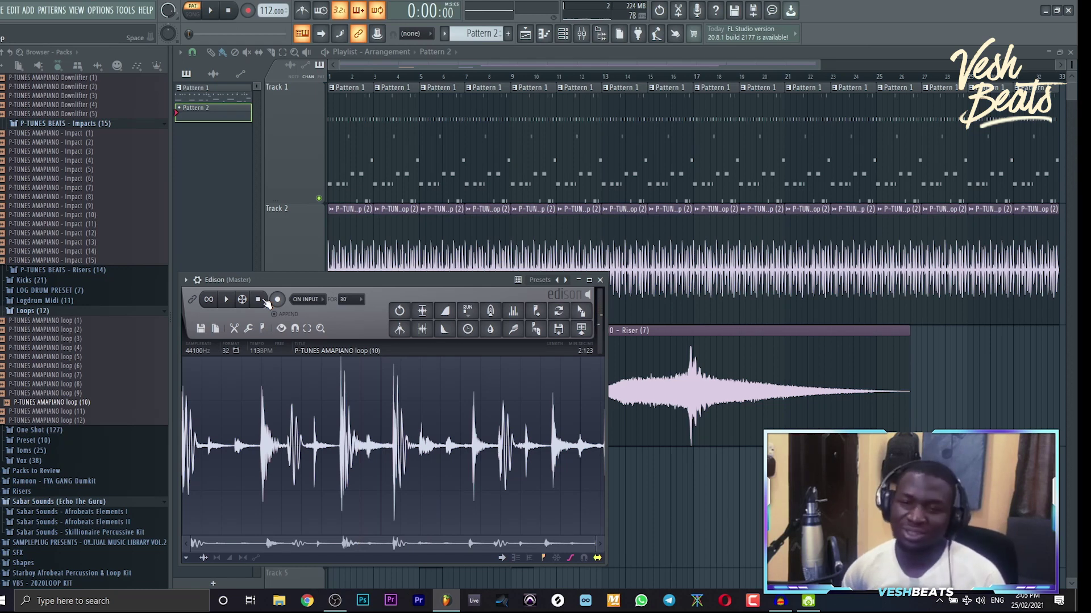
- Collapse the Loops folder, expand One Shot, and audition several AMAPIANO KIT samples between (16) and (40)
click(60, 314)
click(59, 322)
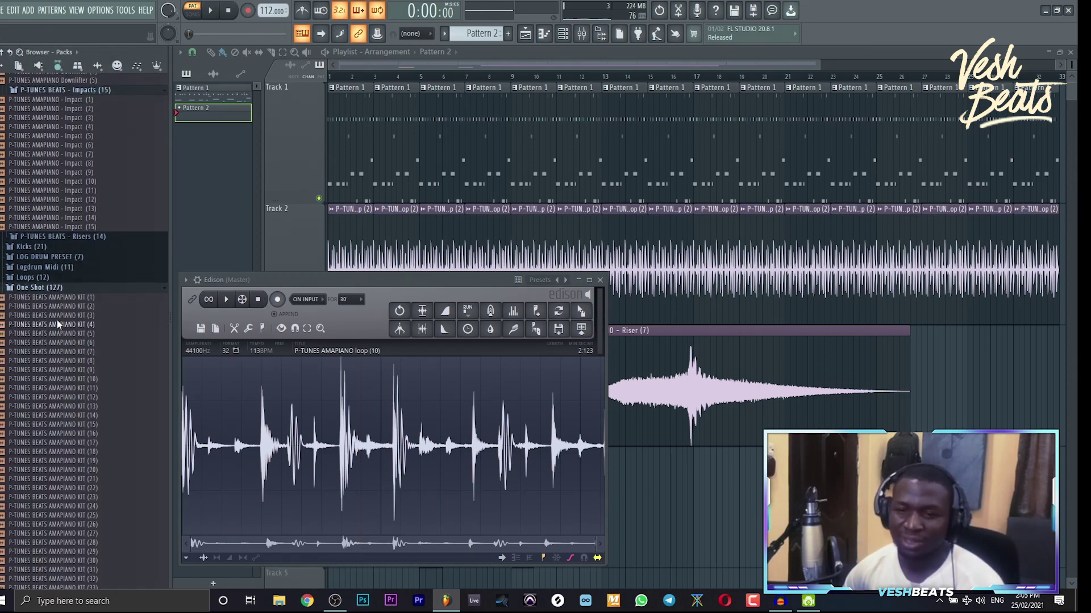
scroll(71, 364, down, 2)
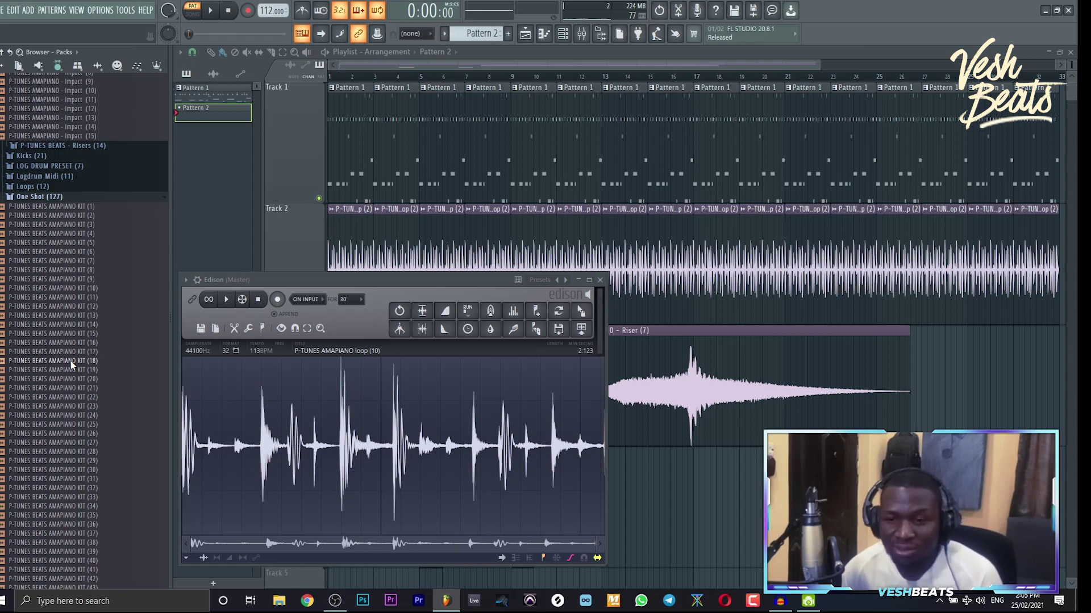
scroll(70, 360, down, 3)
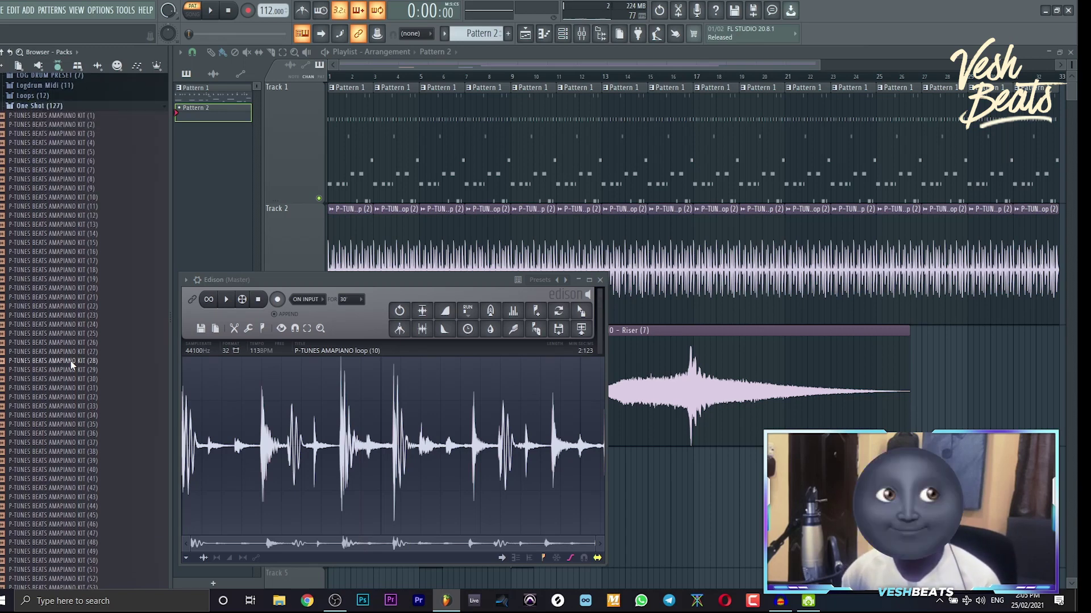
click(81, 396)
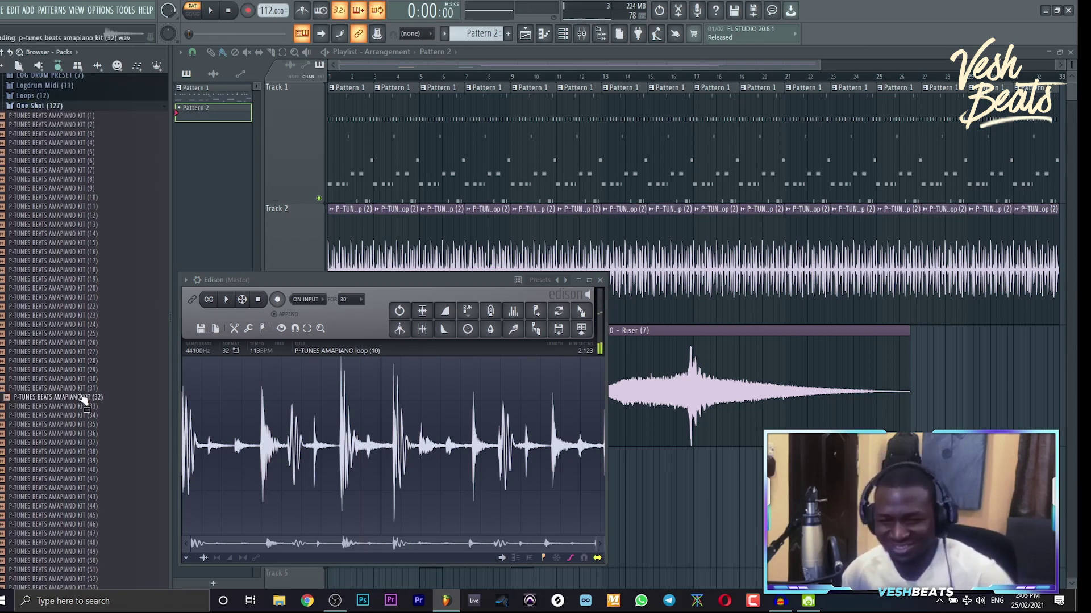
click(90, 417)
click(89, 442)
click(88, 471)
click(85, 279)
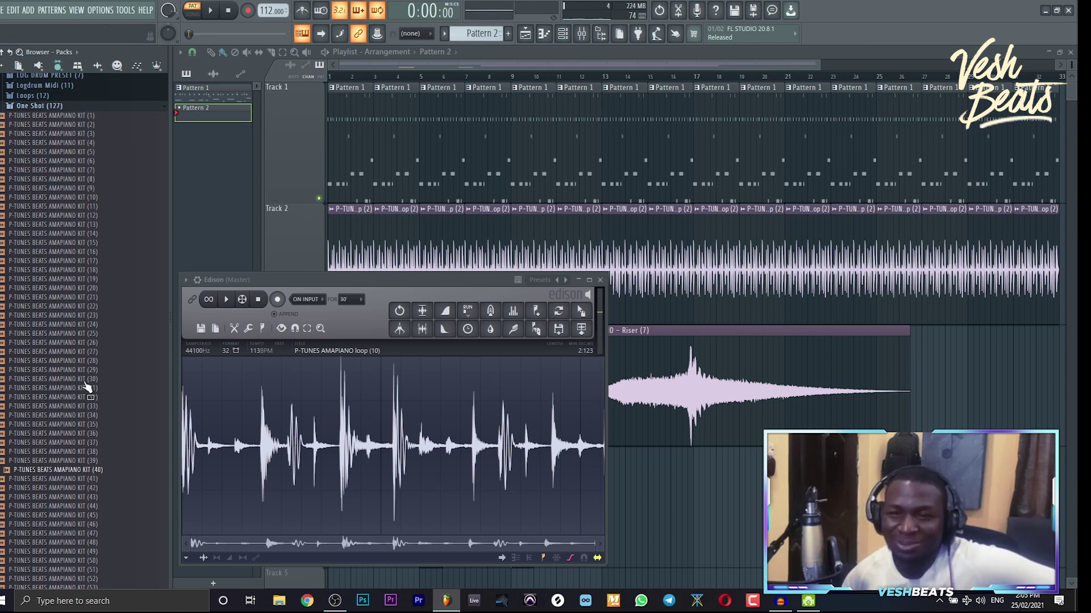
click(85, 252)
click(97, 324)
click(96, 388)
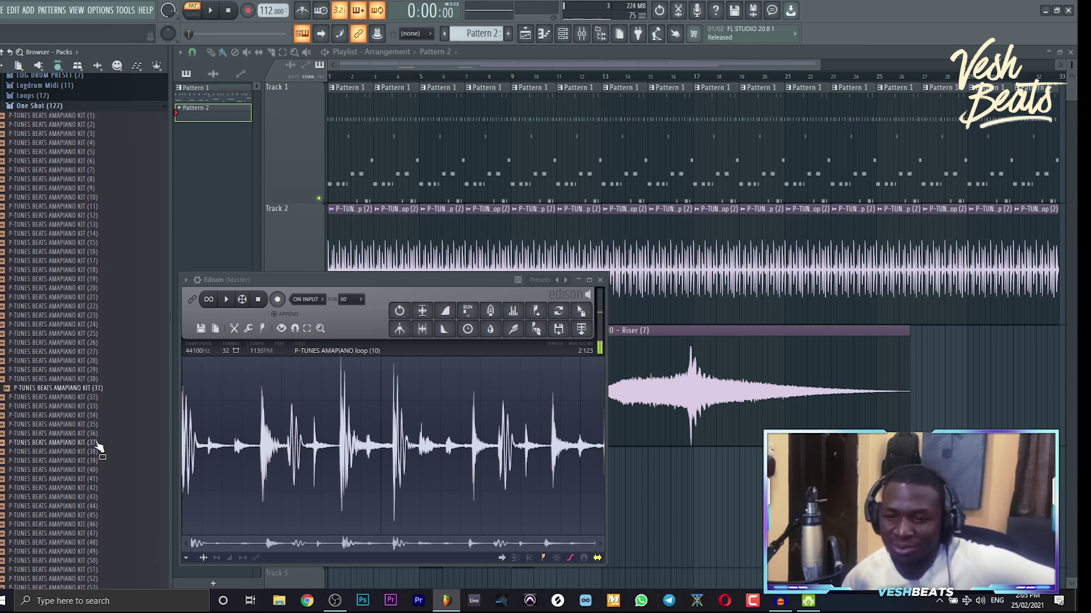
click(96, 443)
- Audition a range of One Shot samples from AMAPIANO KIT (60) through (80)
scroll(97, 445, down, 9)
click(96, 379)
click(97, 390)
click(96, 397)
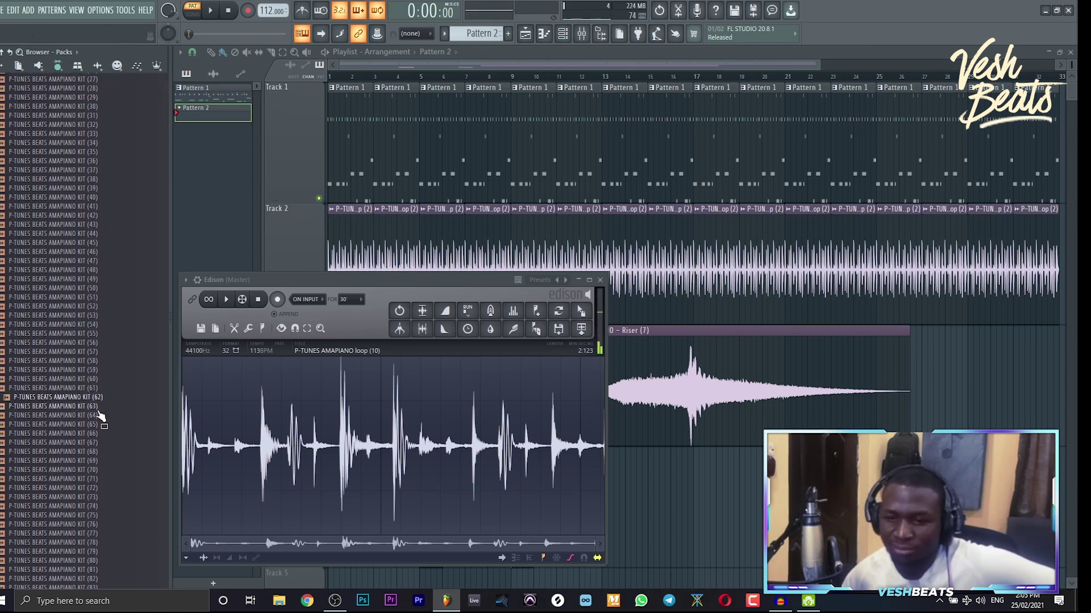
click(96, 415)
click(96, 425)
click(96, 443)
click(96, 461)
click(97, 487)
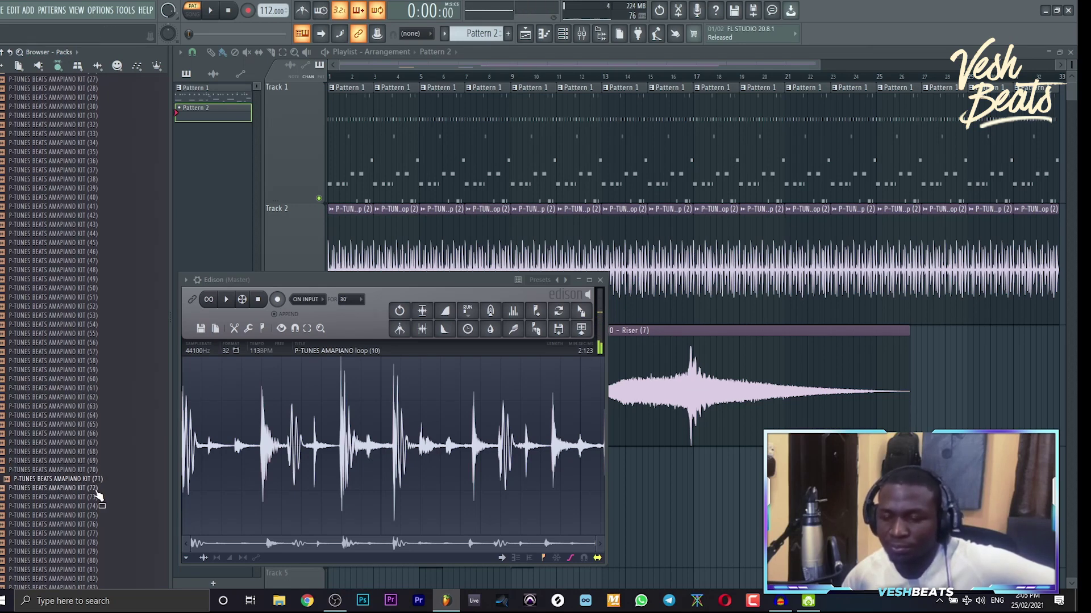
click(97, 506)
click(97, 524)
click(97, 543)
click(97, 560)
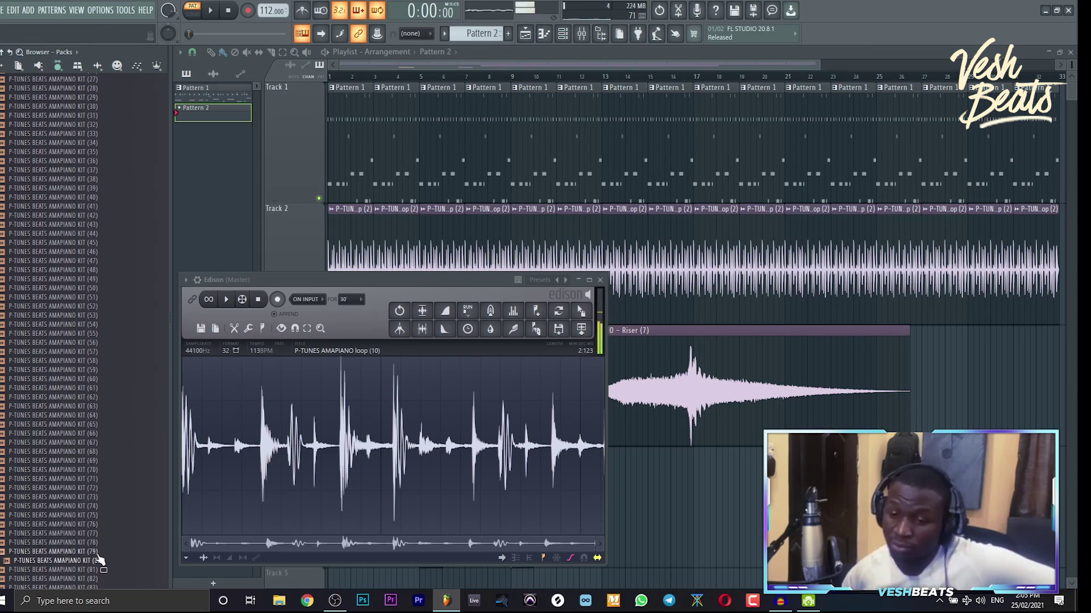
- Audition One Shot samples between AMAPIANO KIT (92) and (118), and collapse the One Shot folder
scroll(98, 558, down, 6)
click(101, 489)
click(97, 516)
click(96, 535)
click(96, 560)
scroll(100, 545, down, 6)
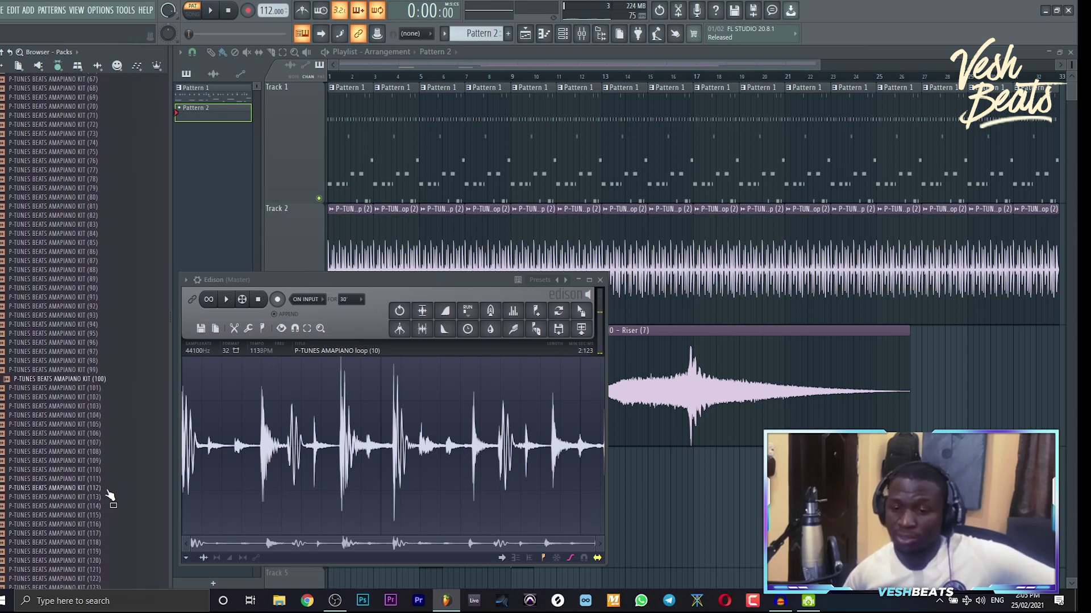
click(102, 481)
click(101, 507)
click(99, 543)
scroll(103, 523, up, 6)
scroll(85, 312, down, 20)
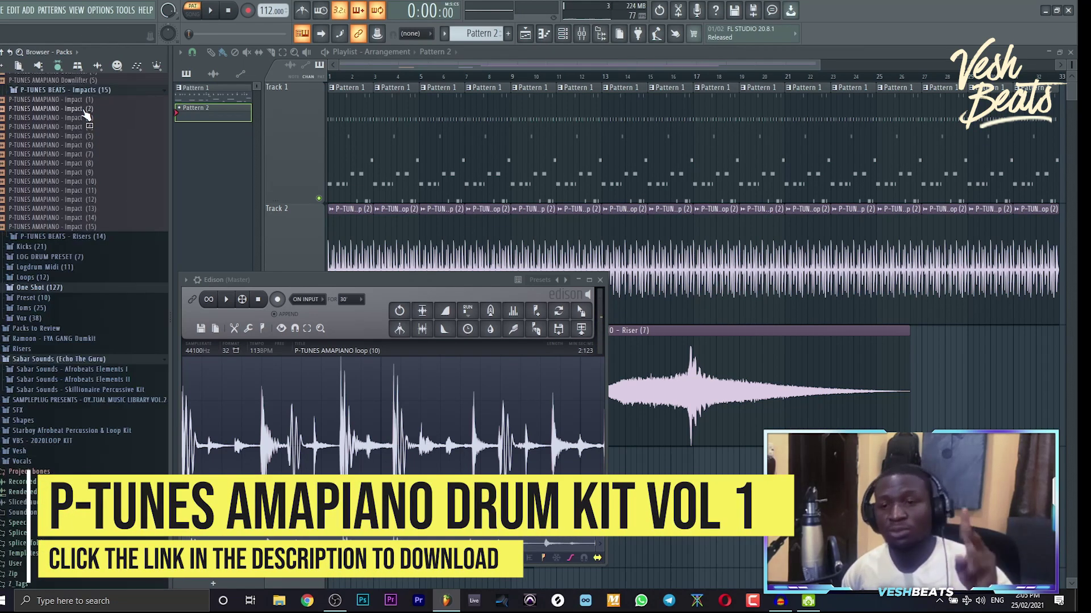
- Expand the Preset folder, examine its Arps, Piano and Trumpets subfolders, and collapse the subfolders again
click(75, 299)
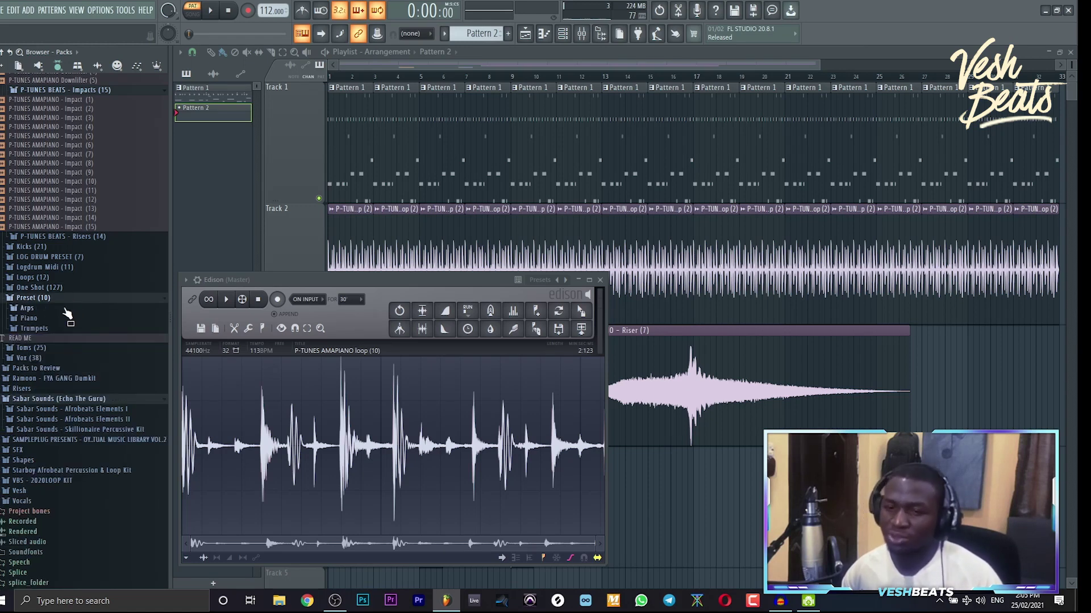
click(65, 309)
click(30, 337)
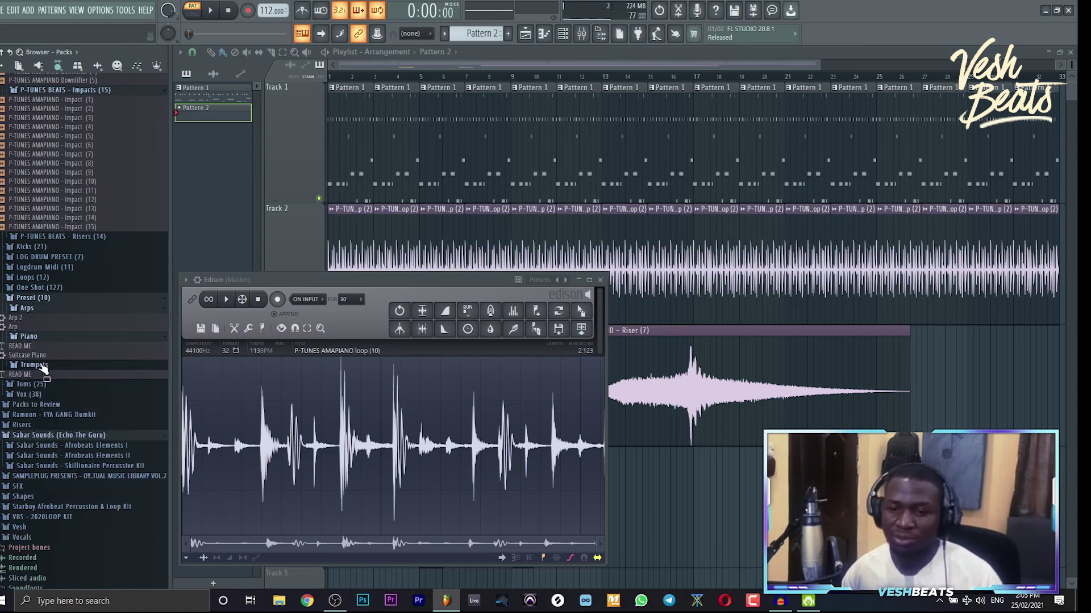
click(35, 365)
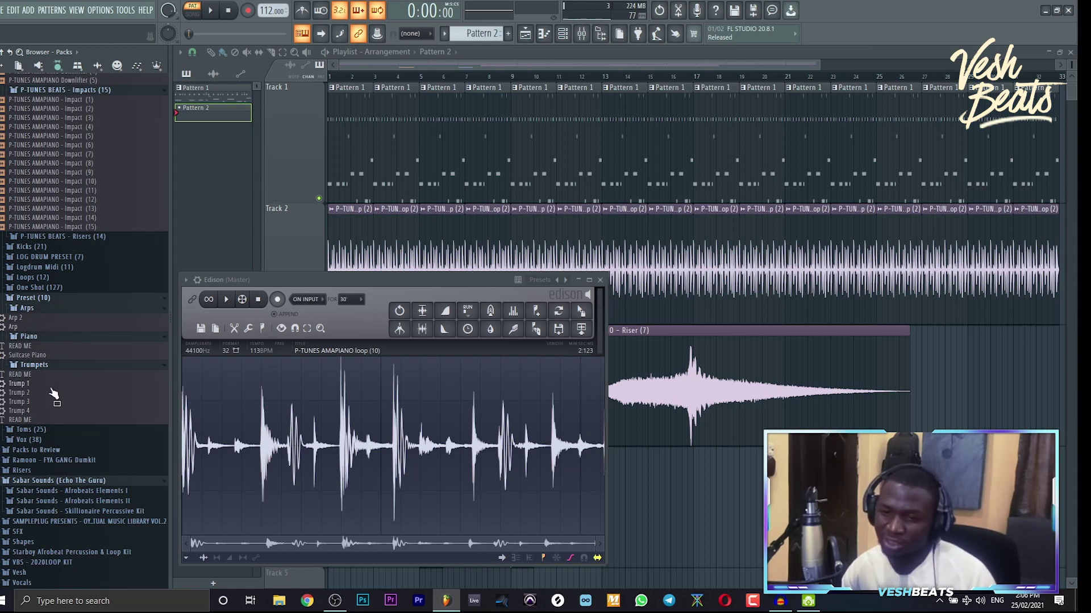
click(34, 310)
click(31, 319)
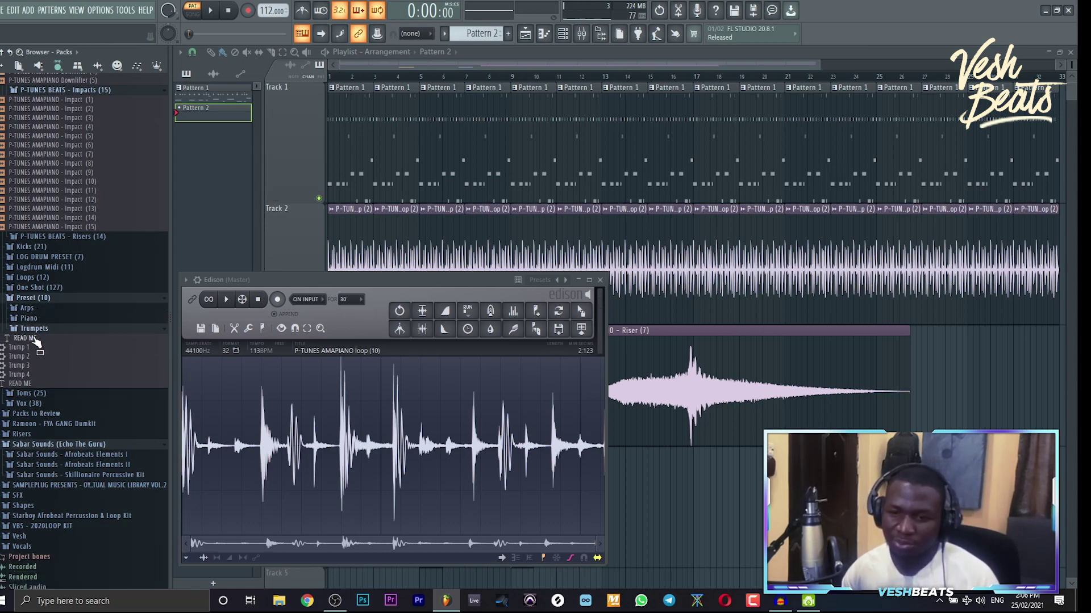
click(34, 331)
- Expand the Vox and Toms folders, audition several tom samples including Tom (9) and Tom (22), and collapse Toms
click(62, 356)
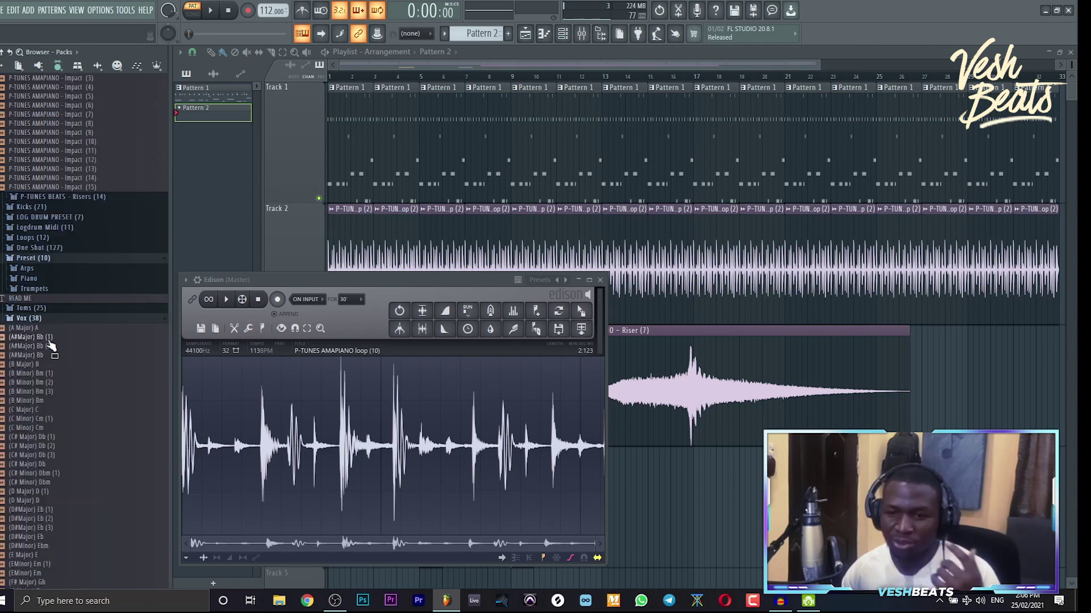
click(37, 310)
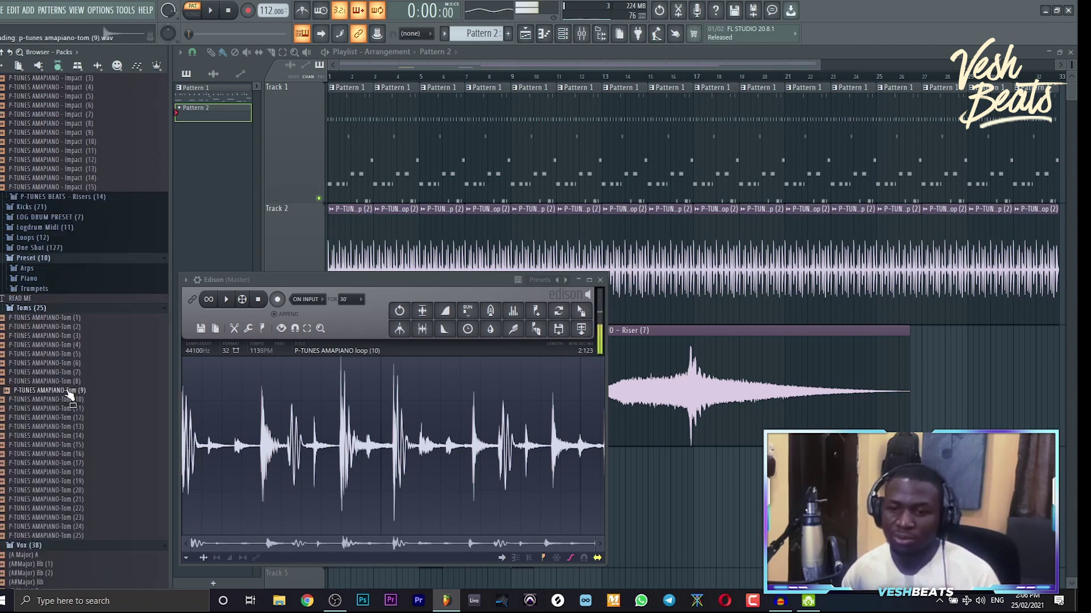
click(79, 481)
click(76, 509)
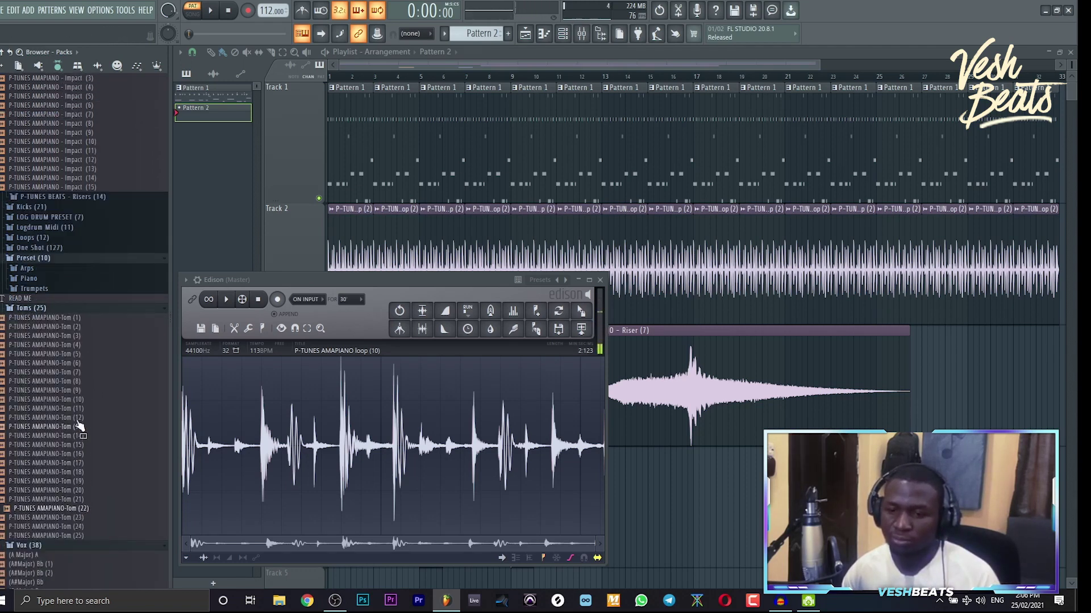
click(76, 364)
click(75, 336)
click(76, 317)
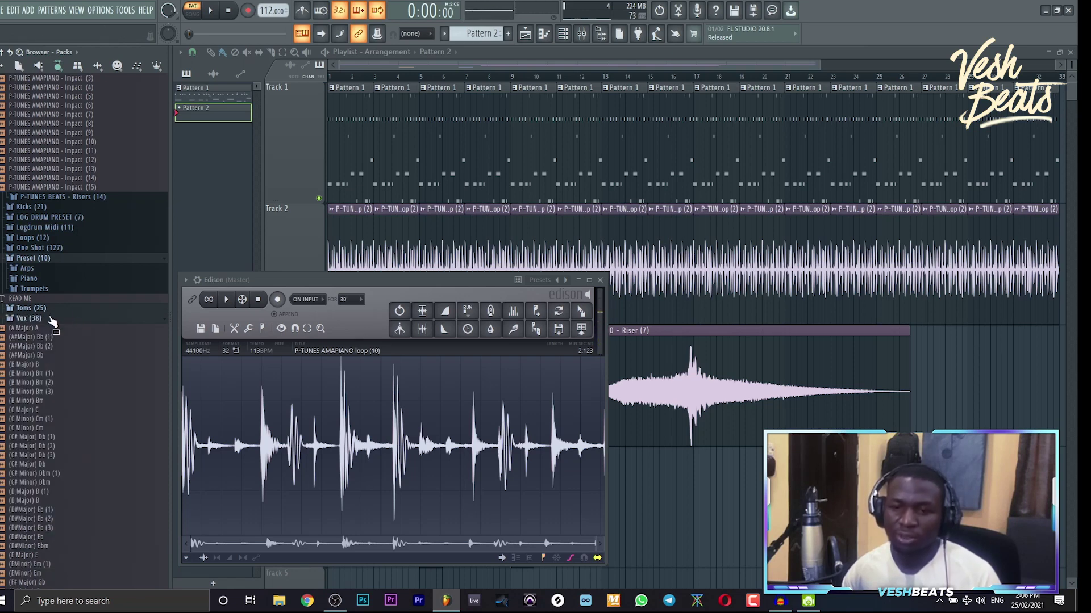
click(53, 310)
- Audition vocal samples from the Vox folder, including (G#Minor) Abm (1) and (D#Major) Eb (2)
scroll(68, 369, down, 3)
scroll(79, 418, down, 3)
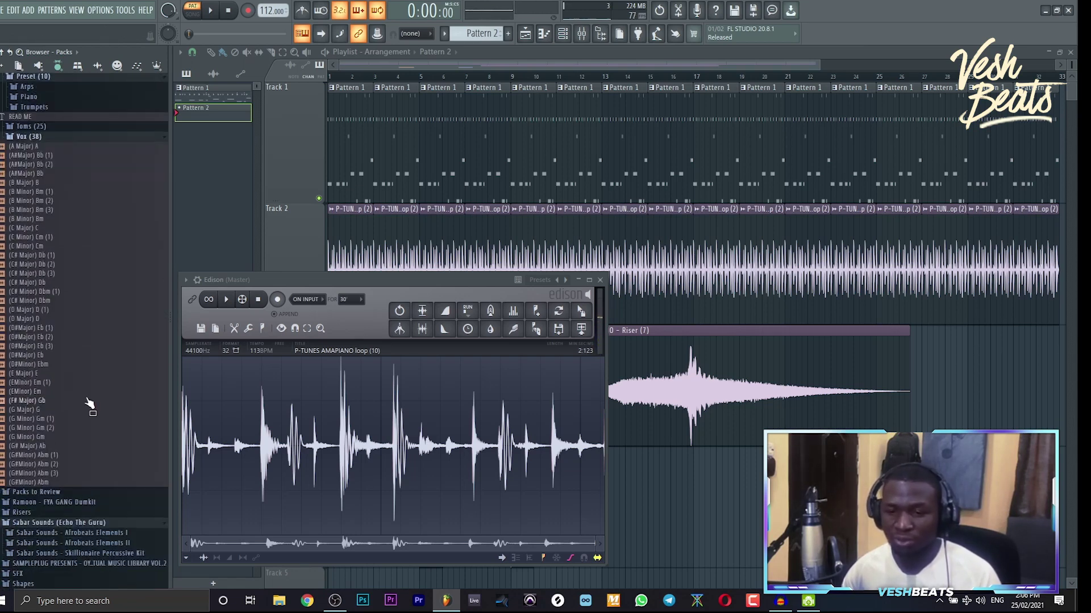
click(67, 454)
click(53, 338)
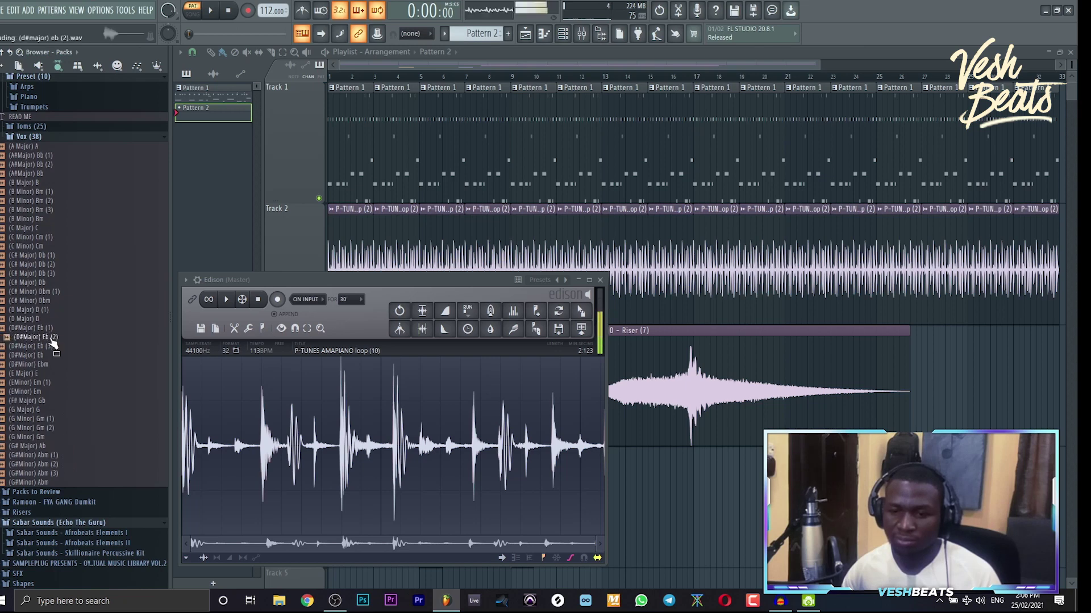
- Audition more Vox samples in the B minor to C# major range, including (B Minor) Bm (3)
click(55, 284)
click(50, 238)
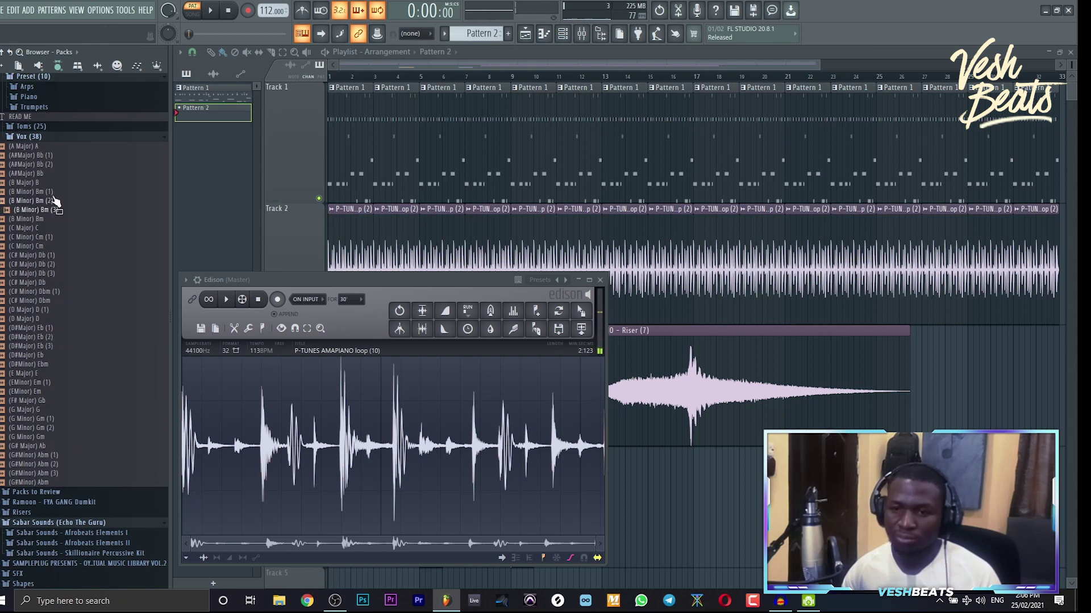
scroll(63, 186, up, 6)
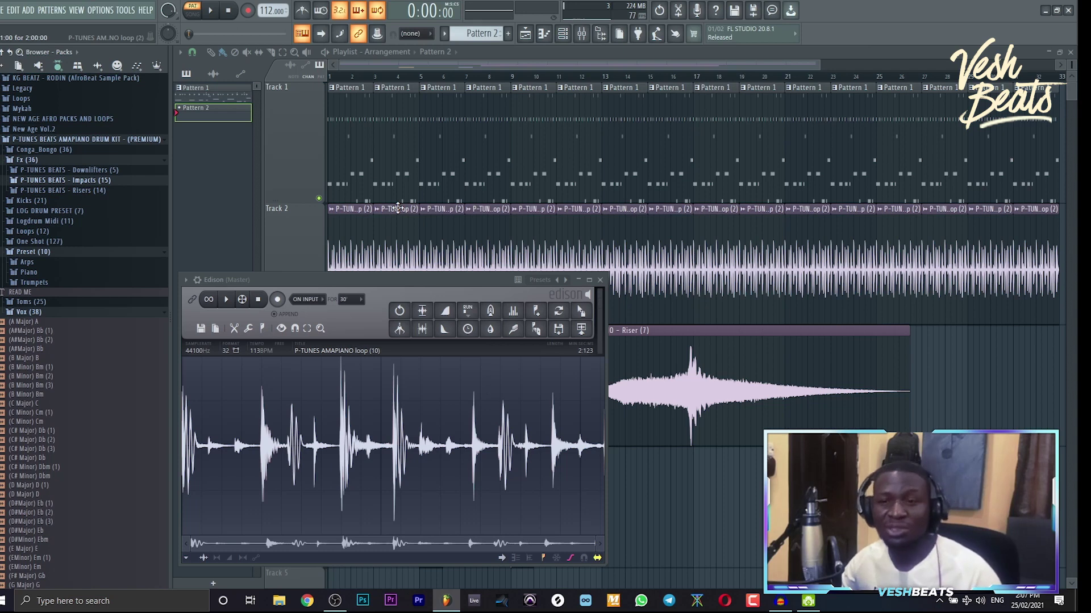
- Show Pattern 1 in the channel rack, play it to hear the drum pattern, and return to the playlist with playback stopped
click(357, 129)
click(563, 34)
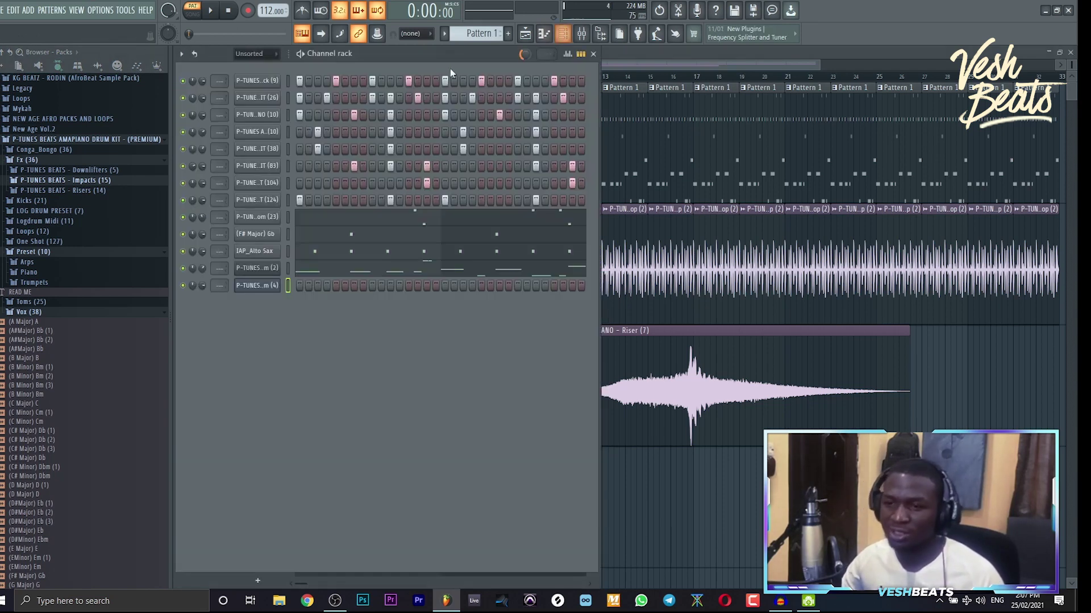
key(space)
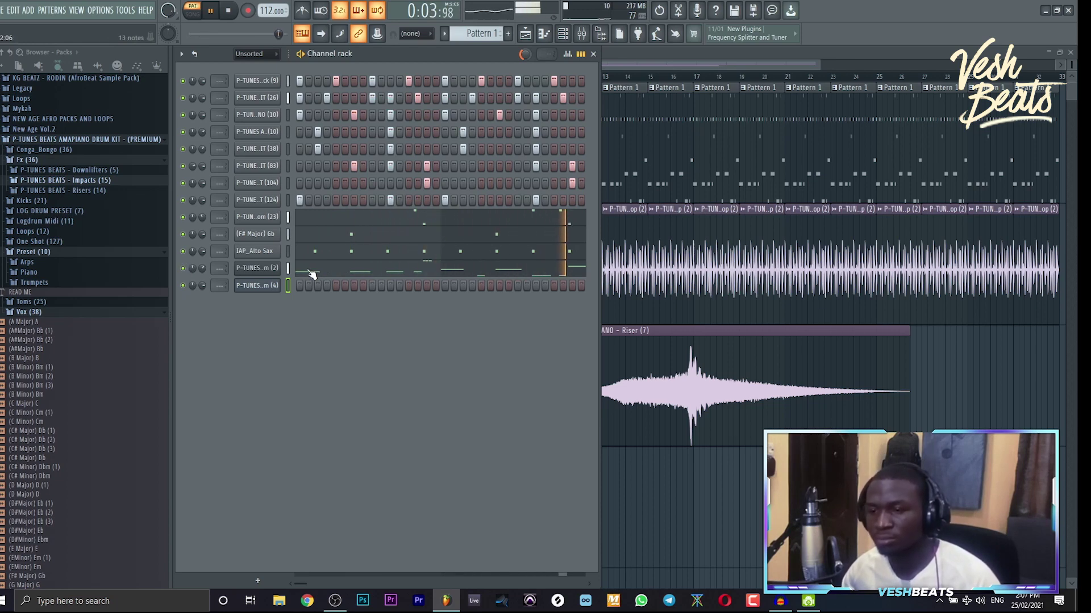
right_click(961, 389)
key(space)
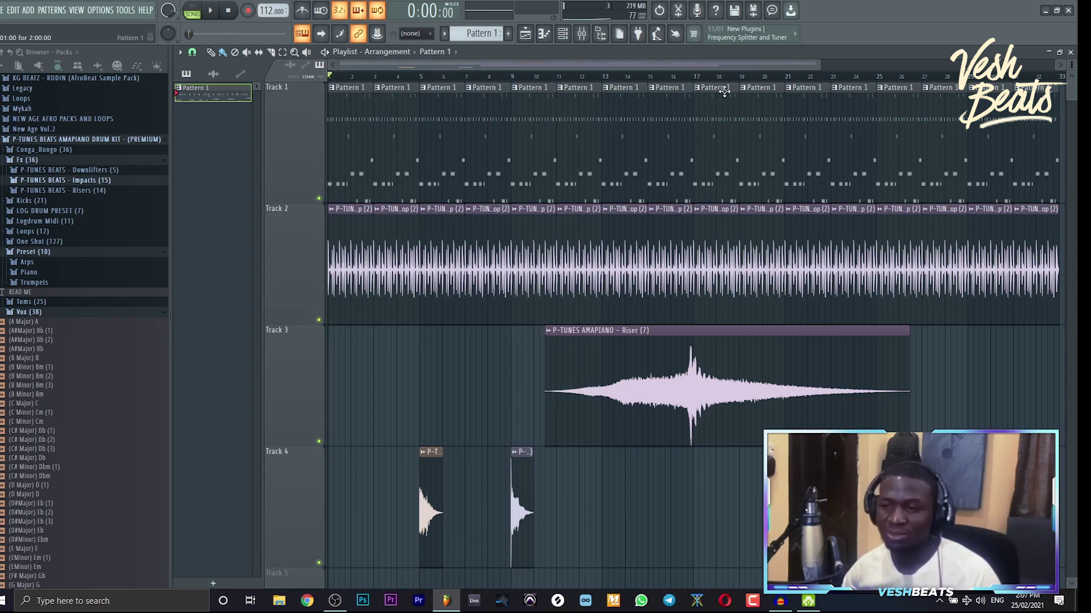
- Play the song arrangement from the start with the riser and impact clips in view
drag(818, 63, 509, 64)
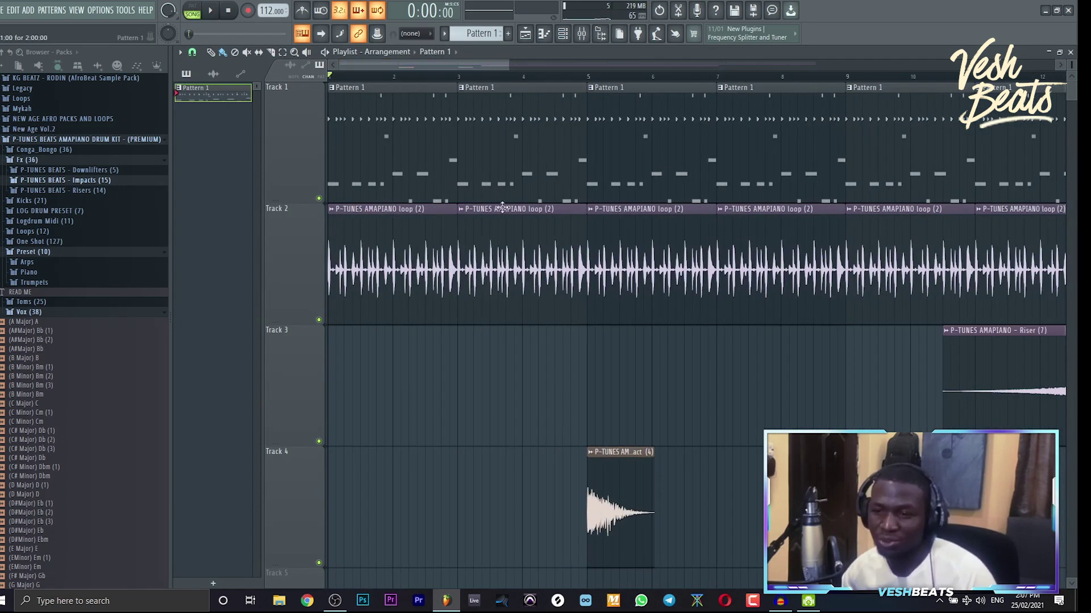
key(space)
scroll(395, 365, down, 3)
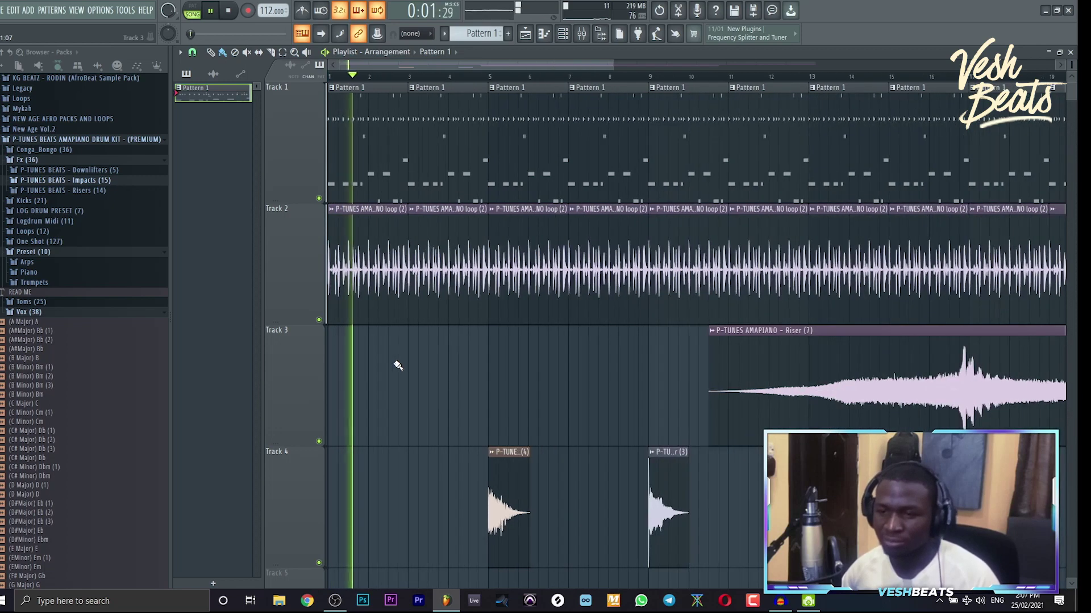
scroll(398, 366, down, 2)
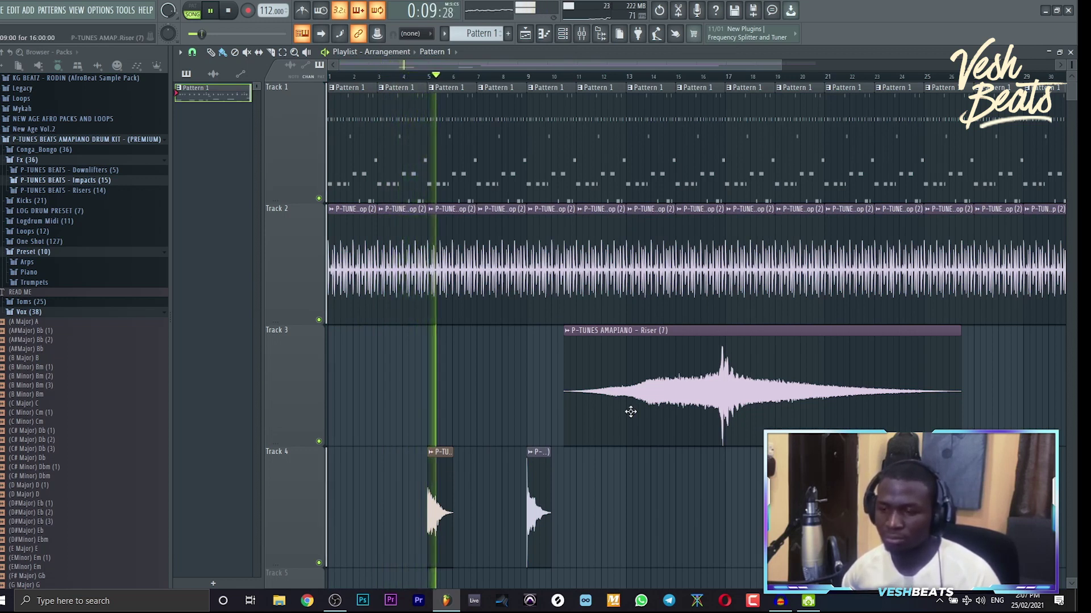
- Move the Riser (7) clip on Track 3 to start at bar 5, restart playback, and split the clip at bar 9
drag(628, 410, 495, 410)
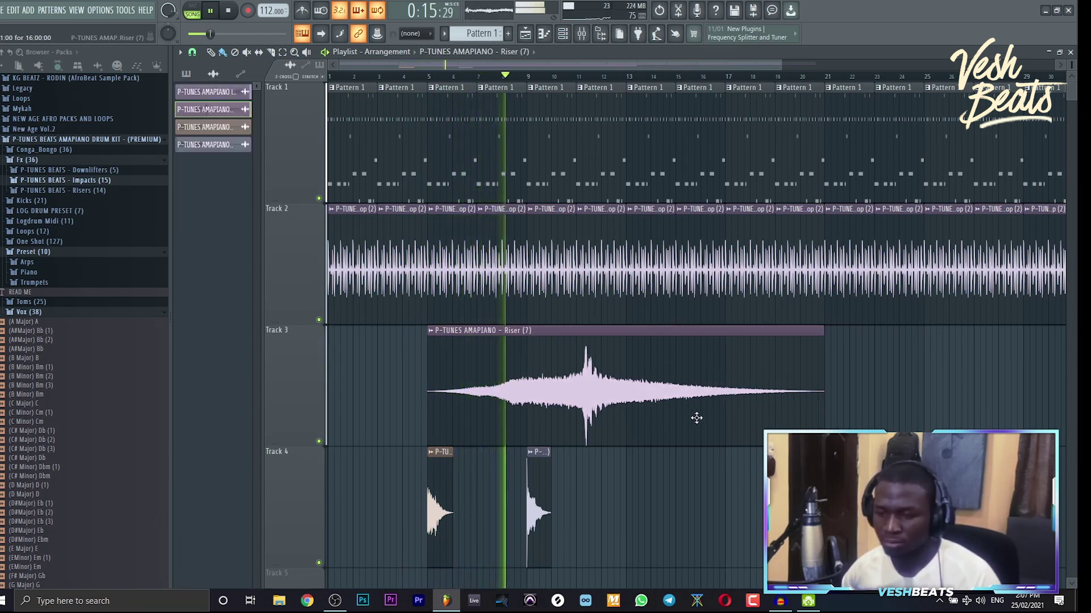
key(space)
key(space)
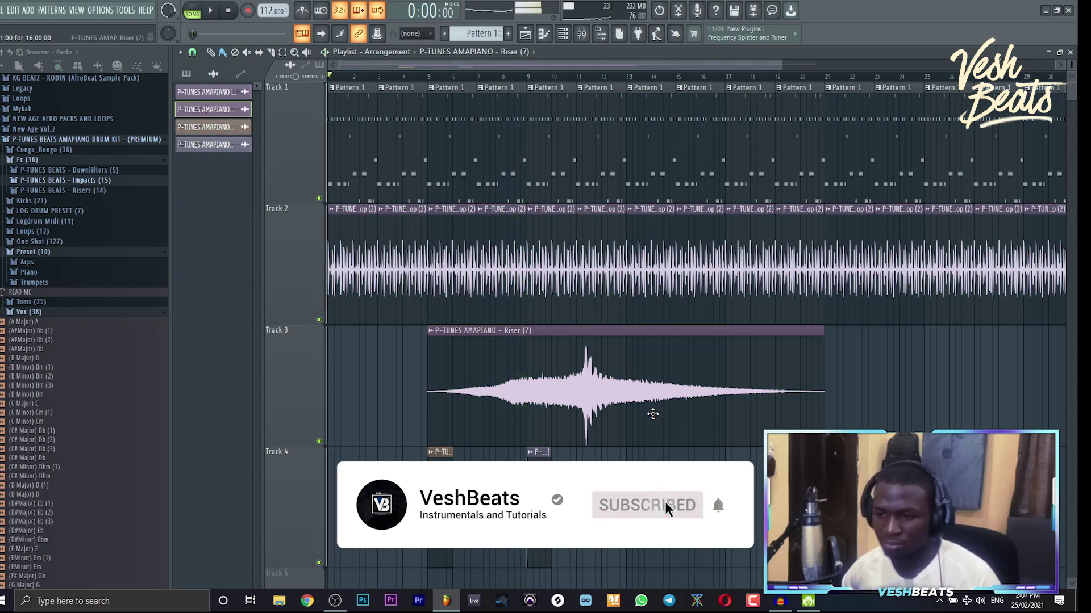
drag(552, 387, 532, 385)
scroll(577, 407, up, 4)
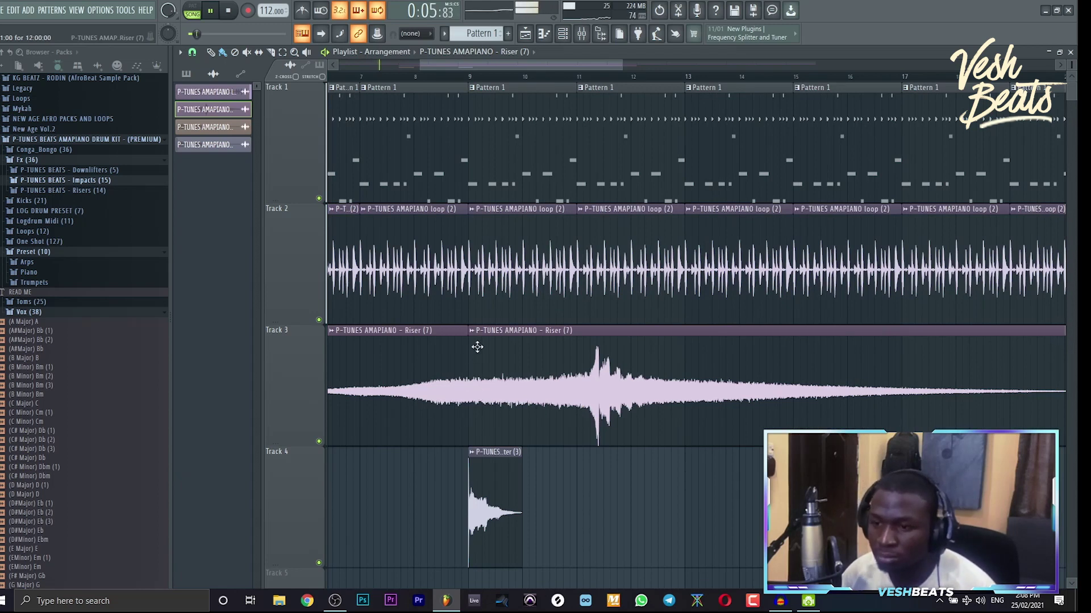
- Trim the start of the second riser piece to its waveform peak and move the piece to start at bar 9
drag(472, 344, 600, 384)
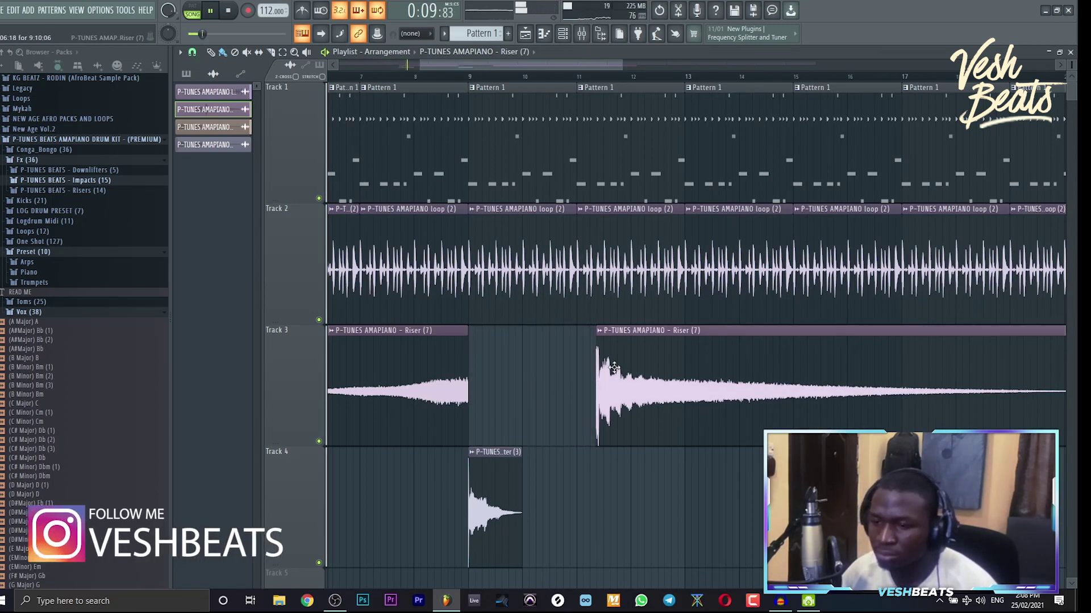
right_click(617, 385)
click(476, 395)
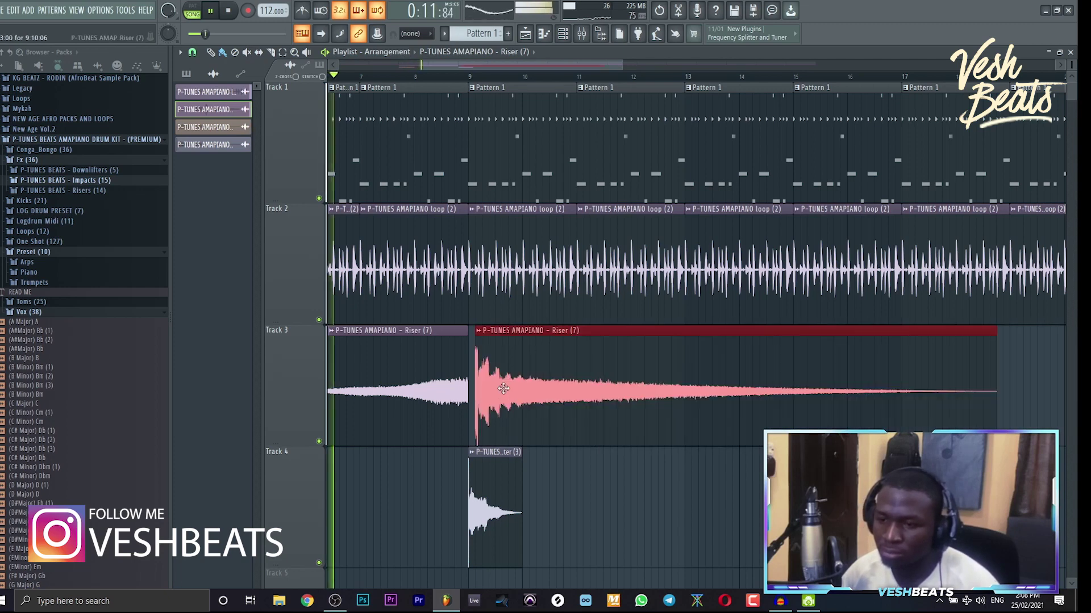
right_click(477, 395)
key(ctrl+z)
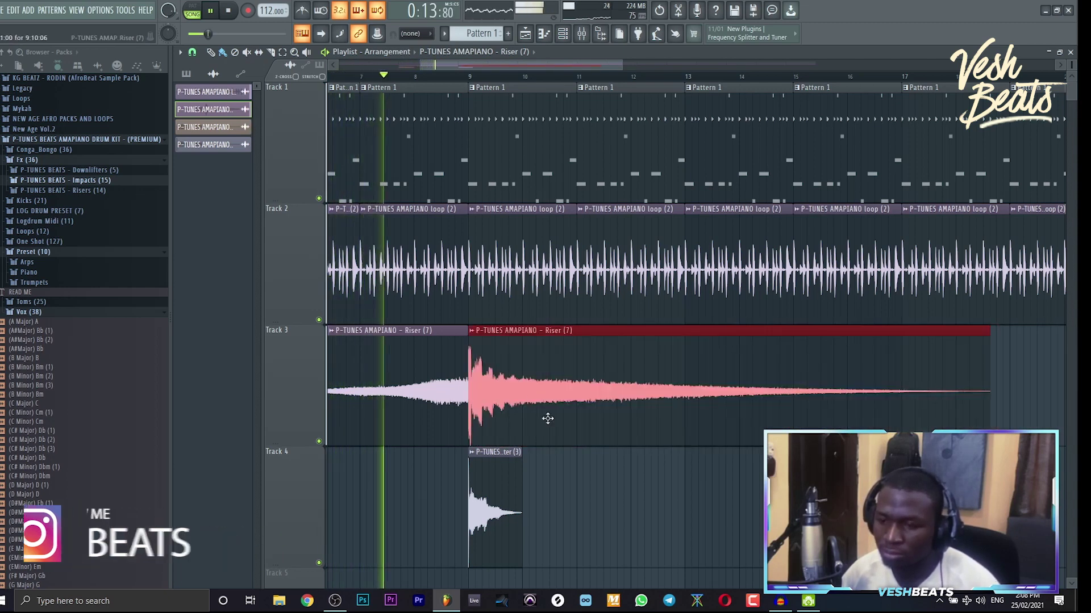
- Lower the Riser (7) channel volume to 41%, close its settings, and stop playback with the whole arrangement in view
double_click(543, 401)
drag(443, 153, 443, 176)
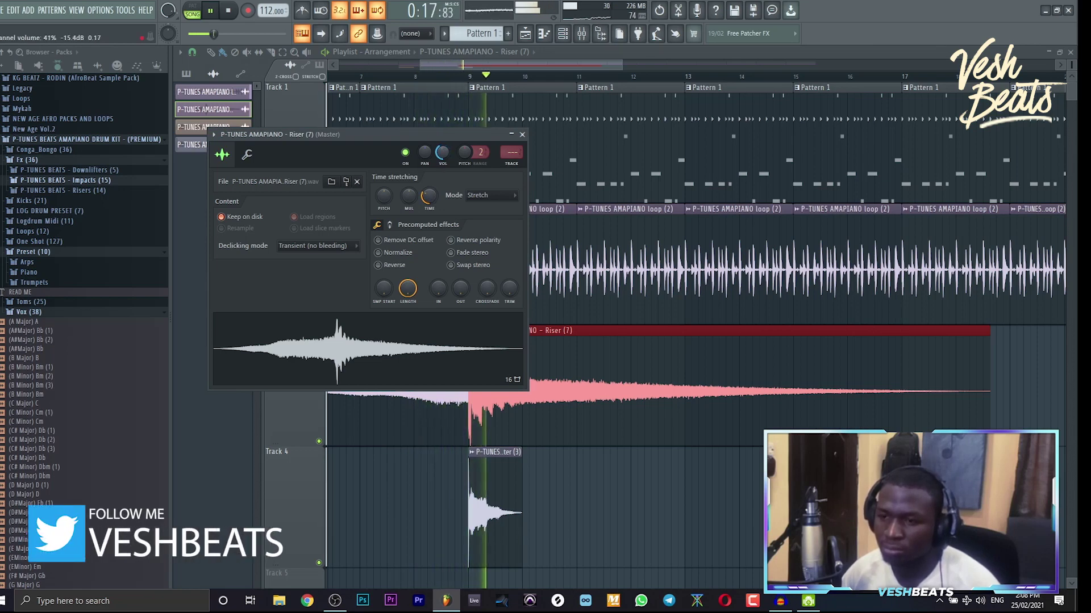
click(638, 490)
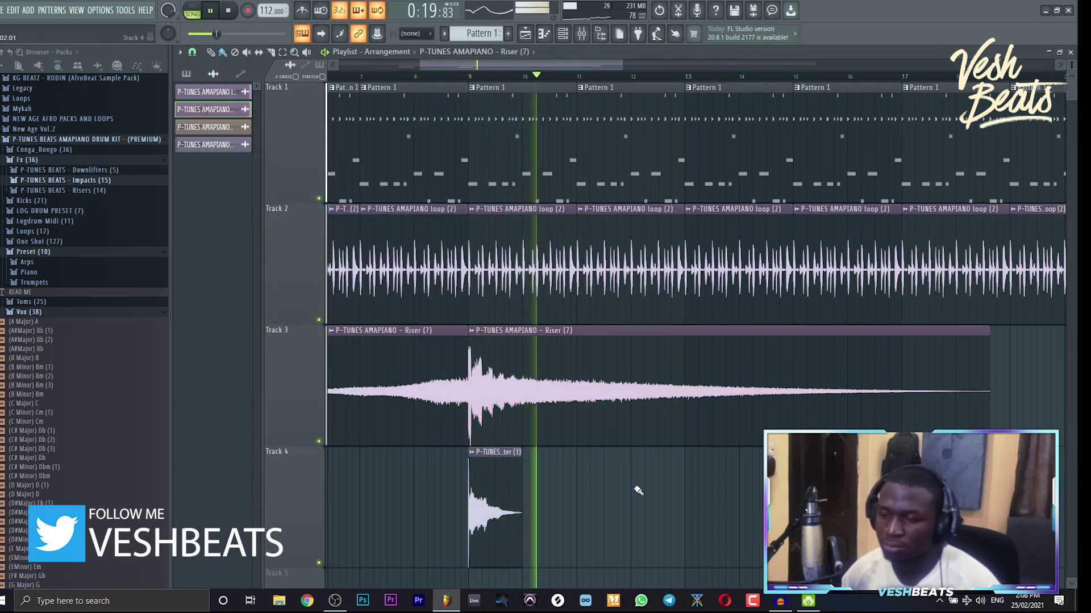
ctrl+right_click(638, 491)
key(space)
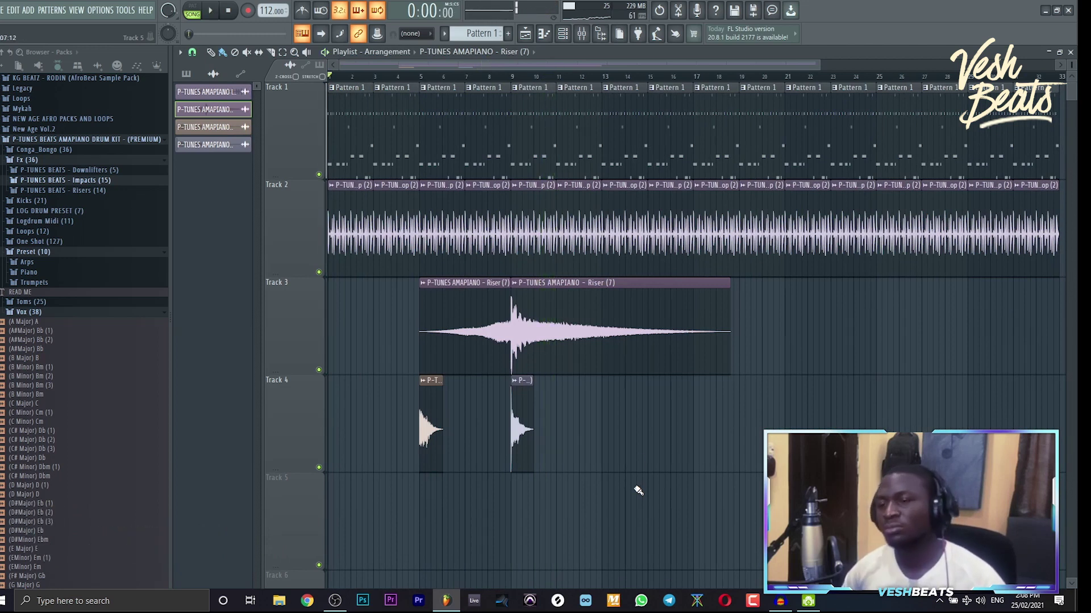